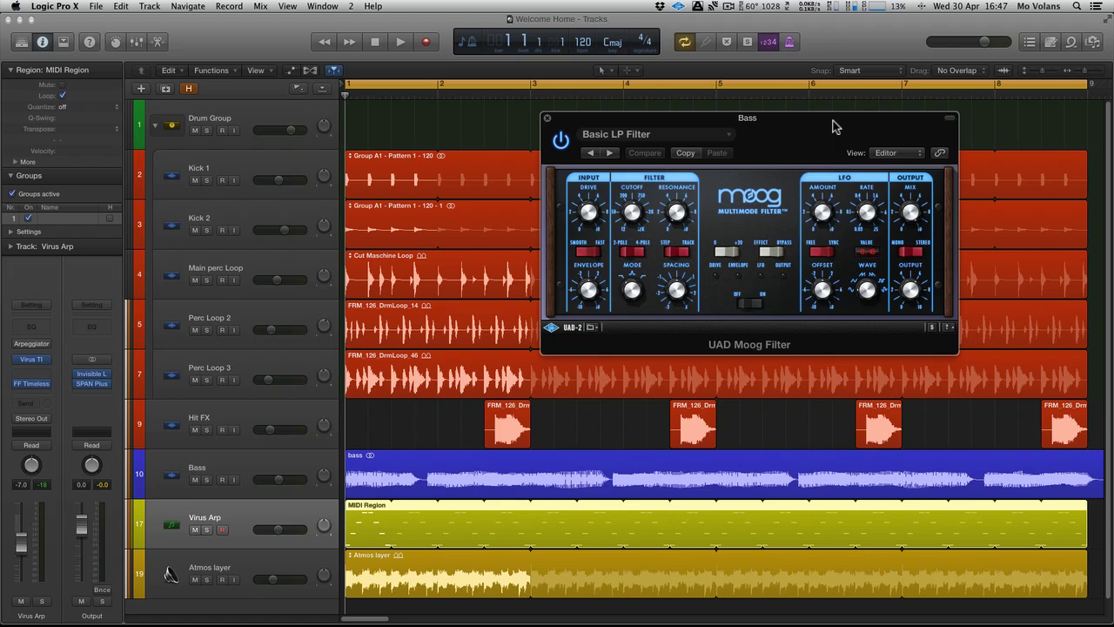
Play the arrangement and solo the Bass track
left_click(455, 415)
key("space")
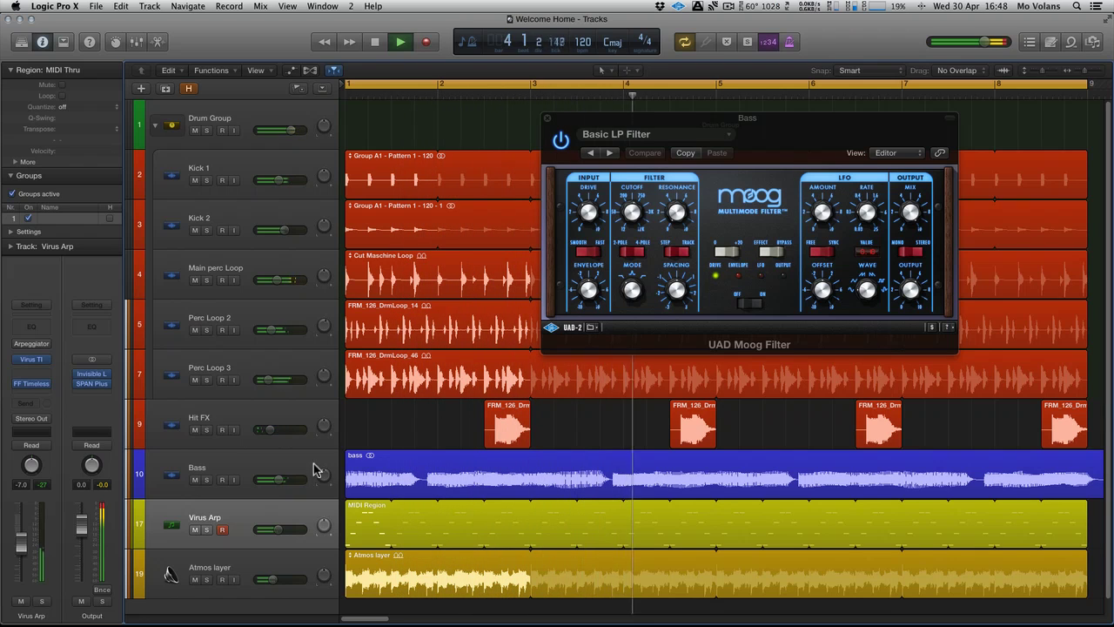
left_click(207, 480)
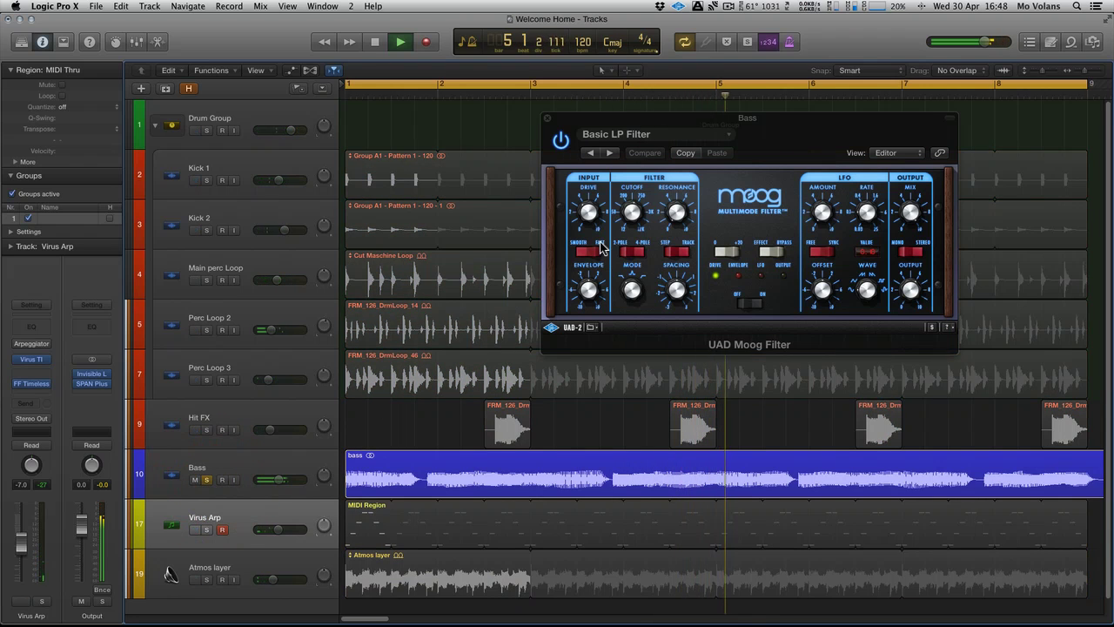
Sweep the cutoff of the Bass track's UAD Moog Filter during playback
left_click(627, 193)
left_click_drag(627, 192, 641, 157)
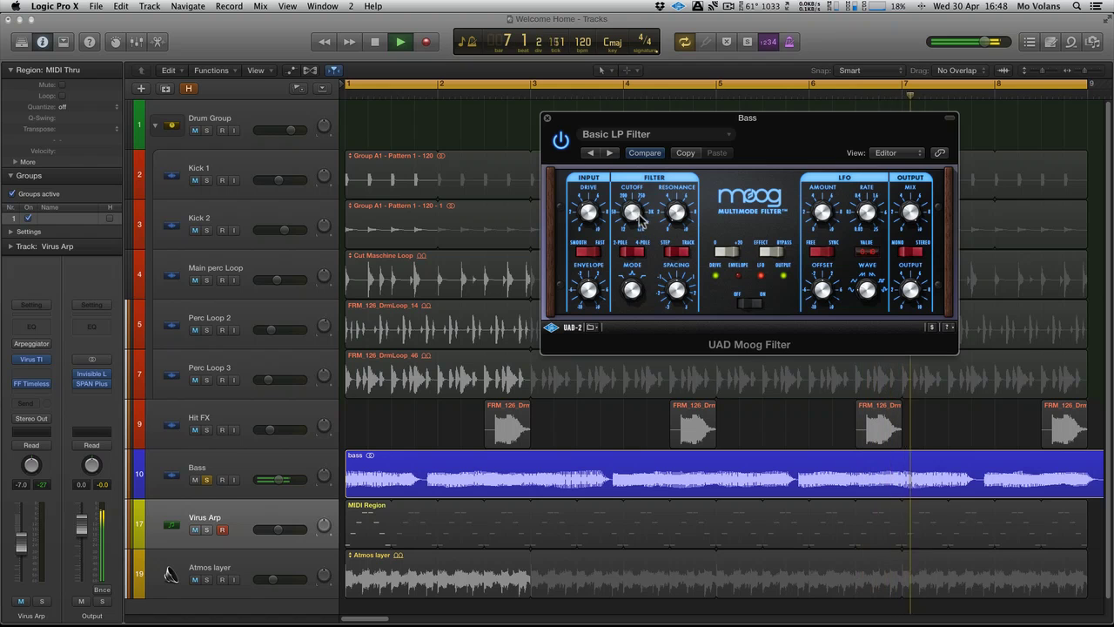
left_click(638, 292)
left_click(634, 221)
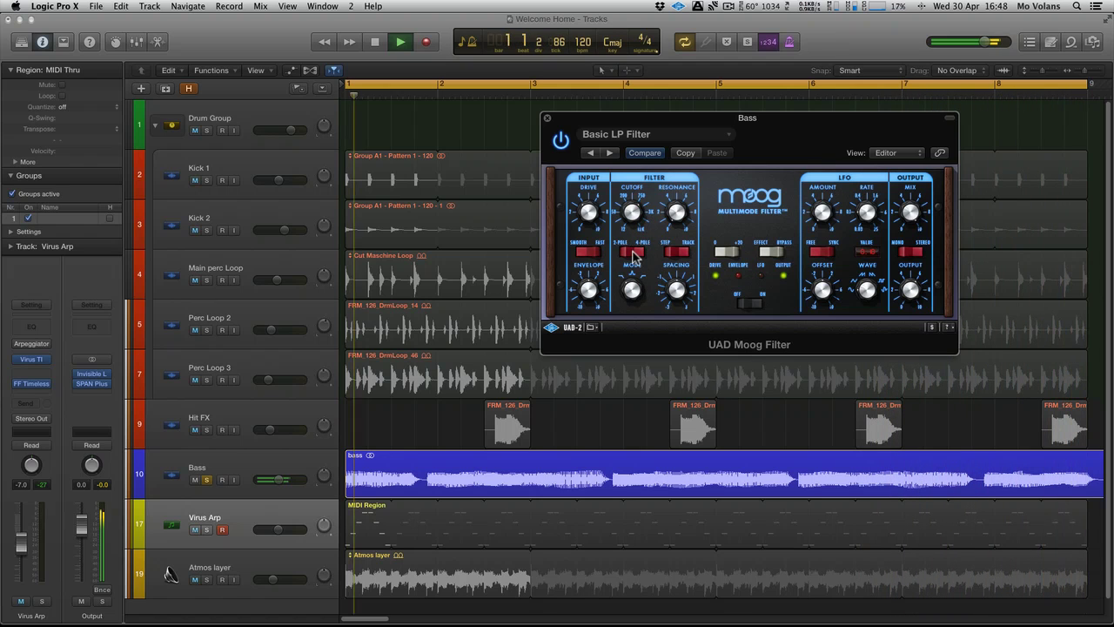
left_click_drag(635, 217, 637, 195)
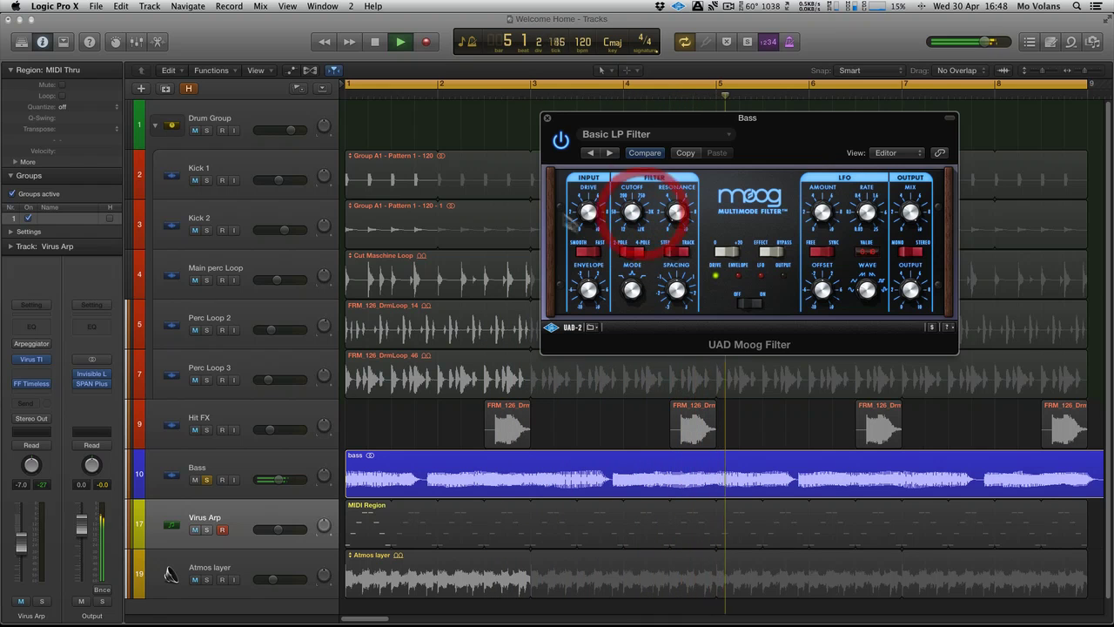
Add the Virus Arp and Atmos layer tracks to the solo and open the Atmos layer's UAD Moog Filter
left_click(209, 533)
left_click(233, 515)
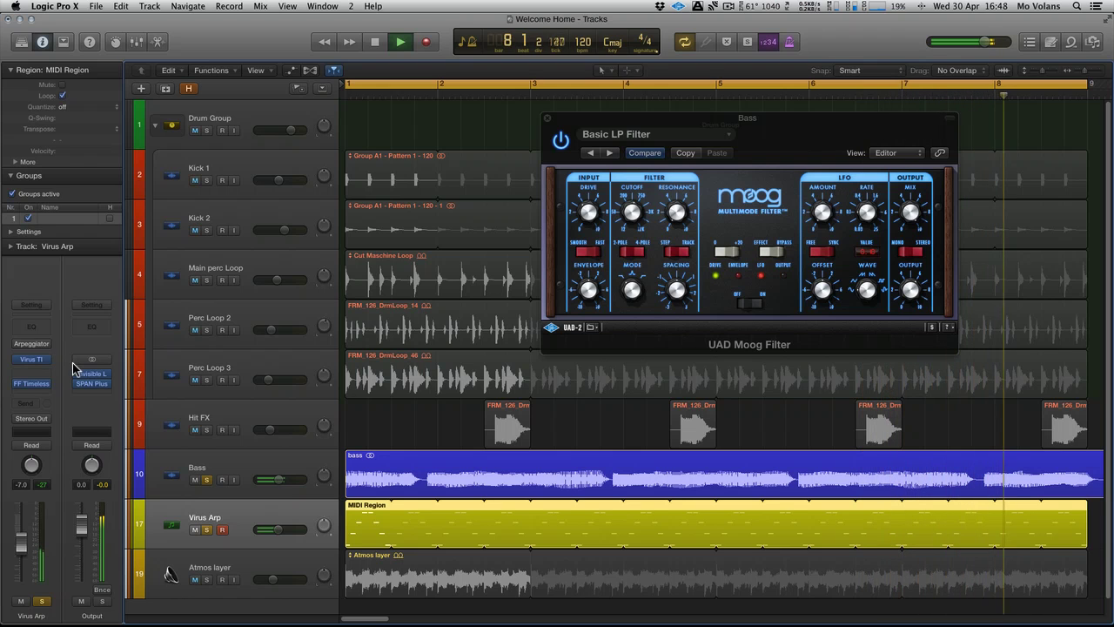
left_click(209, 566)
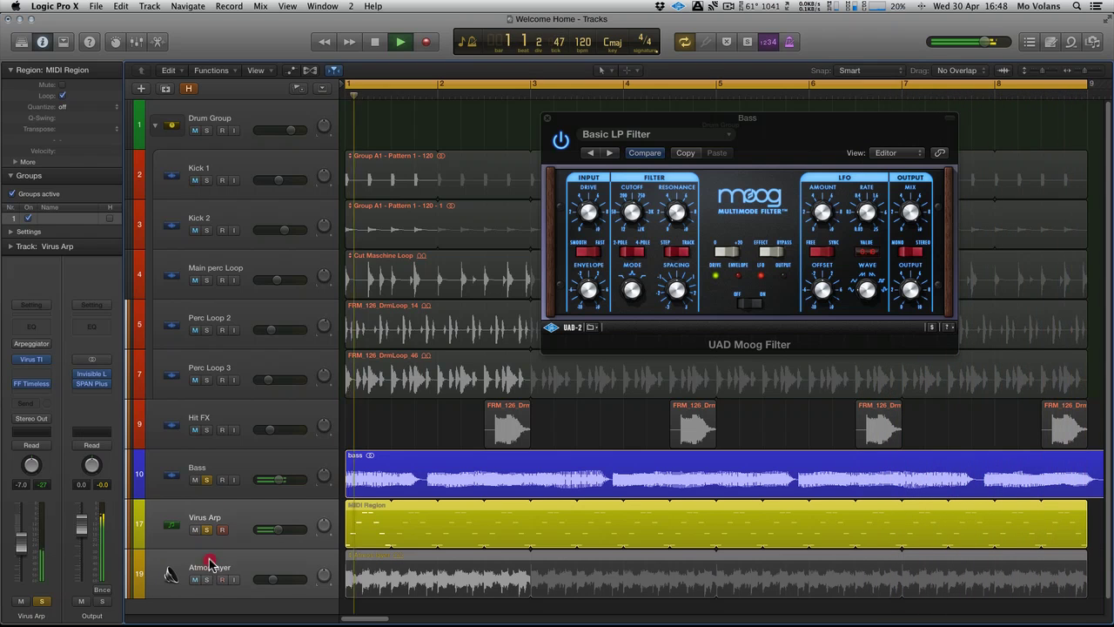
left_click(32, 344)
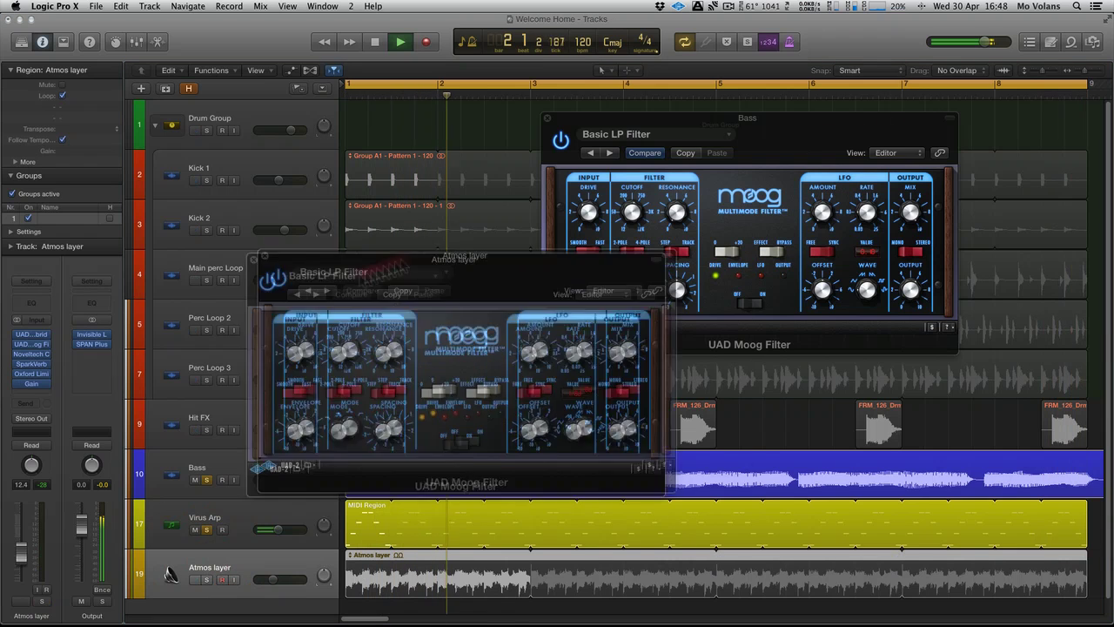
left_click_drag(415, 257, 497, 271)
left_click(206, 579)
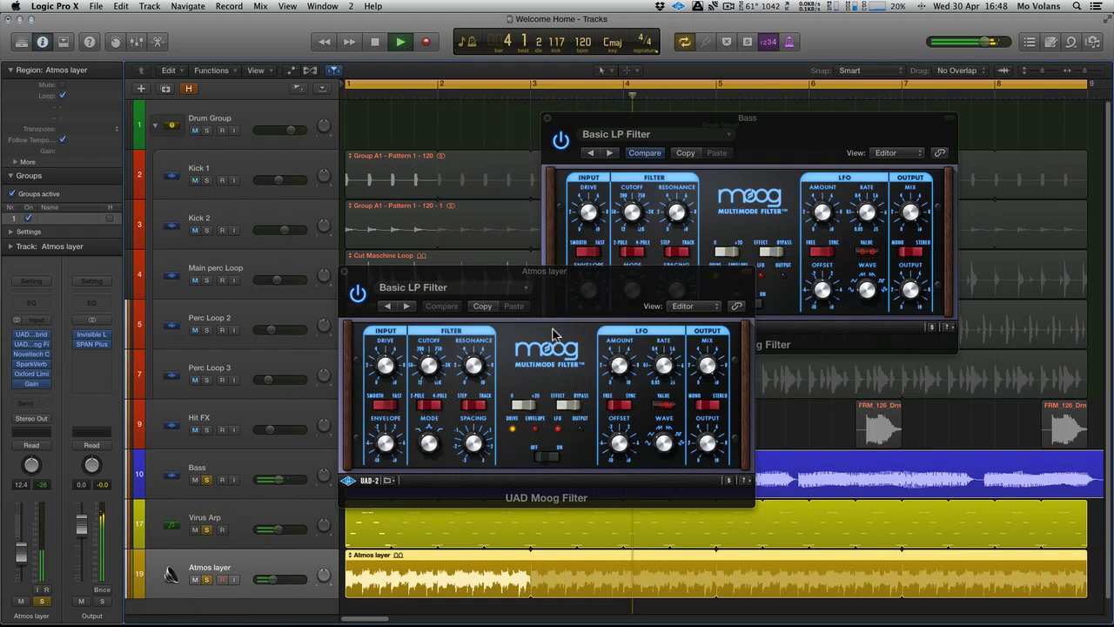
Sweep the cutoff of the Atmos layer's Moog Filter up and down during playback
left_click_drag(435, 374, 434, 327)
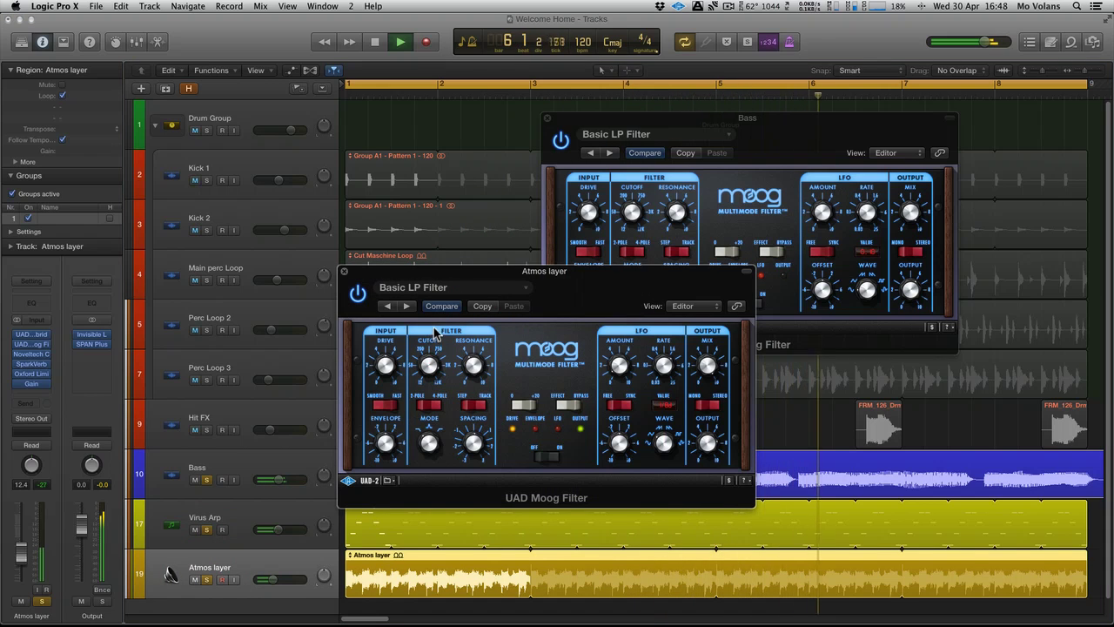
left_click(434, 331)
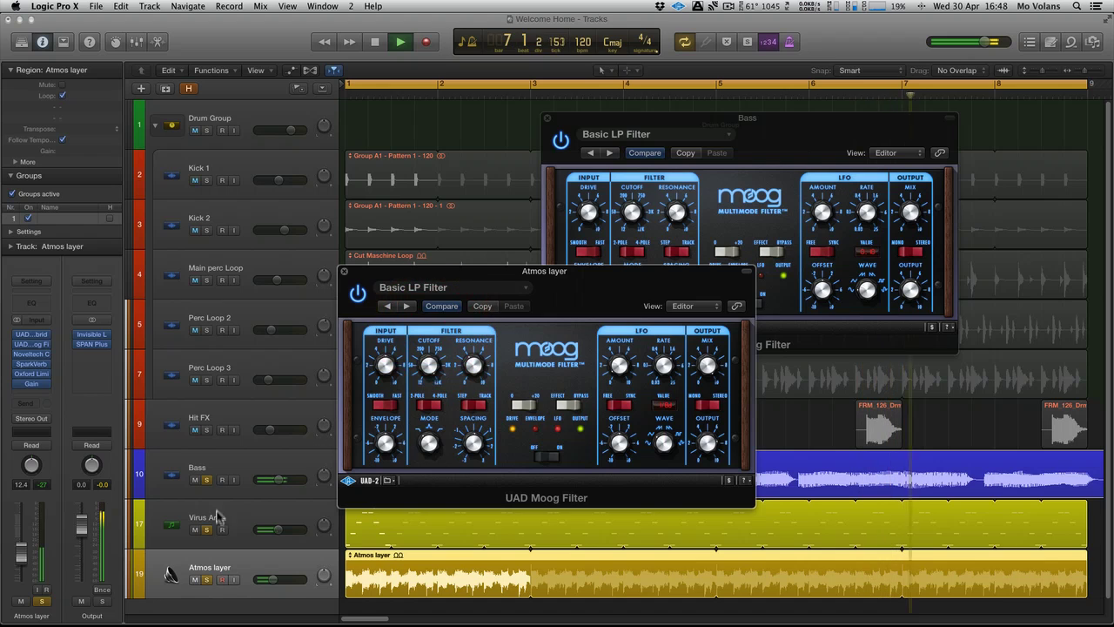
left_click_drag(433, 369, 435, 408)
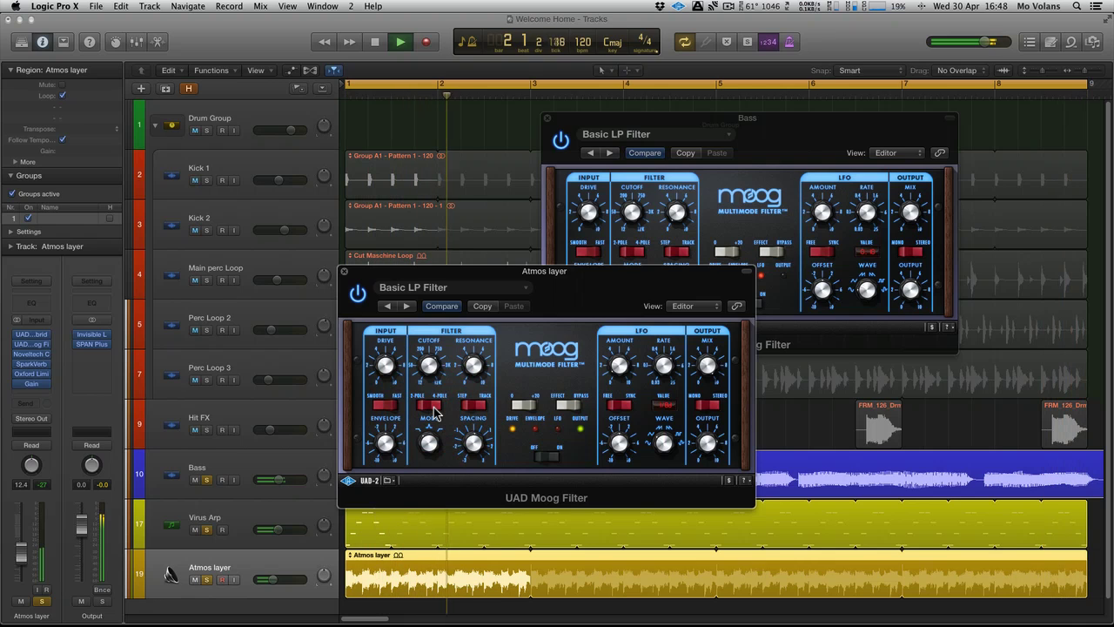
left_click(435, 369)
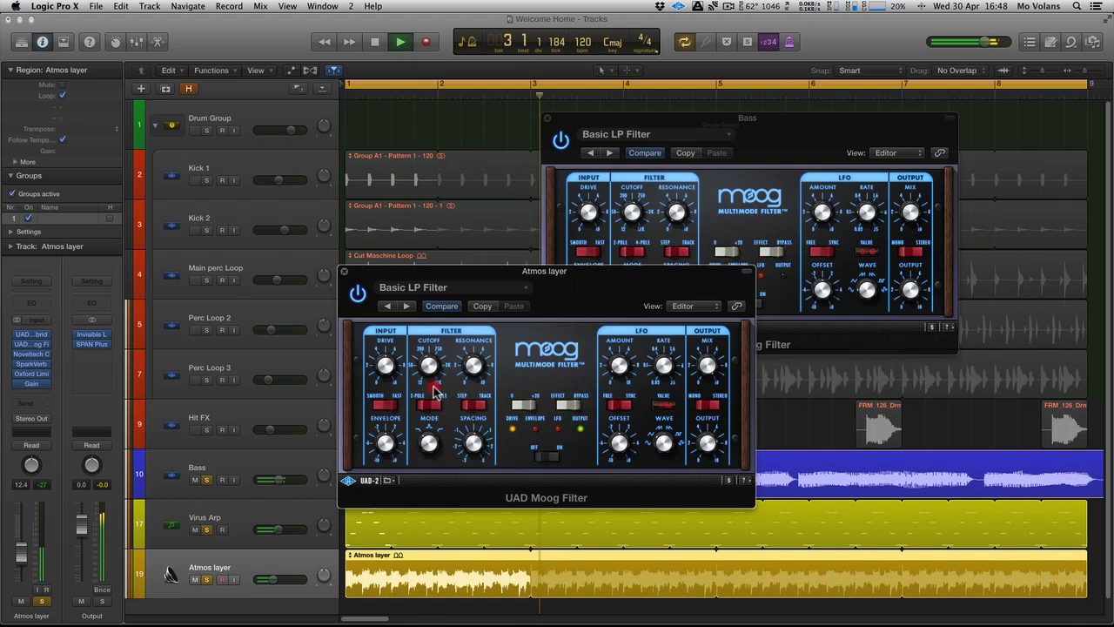
left_click_drag(435, 366, 434, 362)
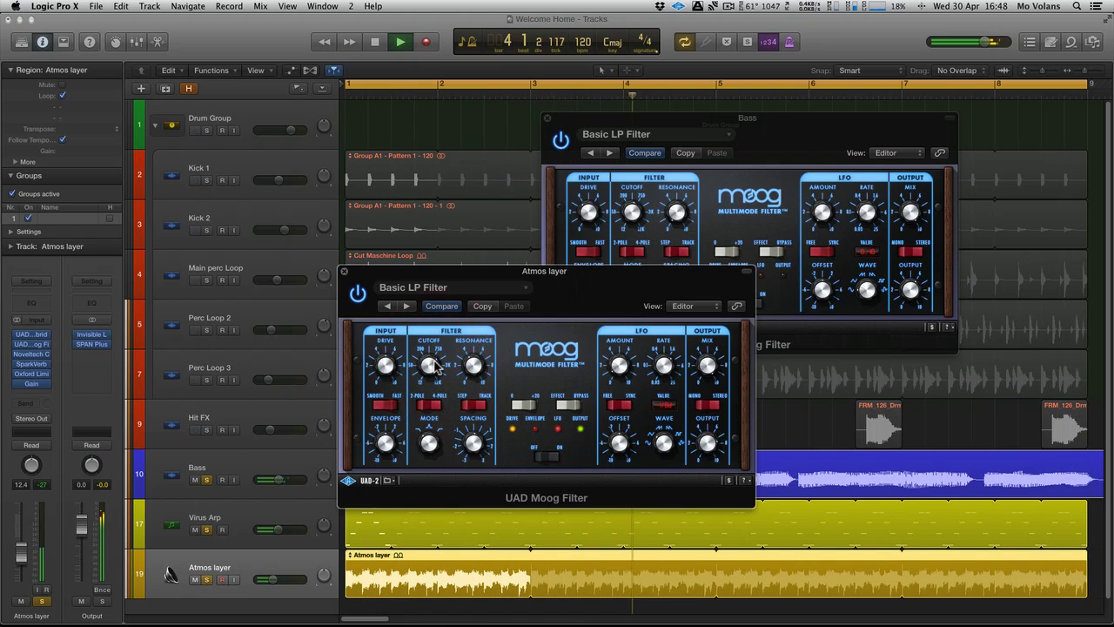
Stop playback and close the Moog Filter windows of the Atmos layer and Bass tracks
key("space")
left_click(344, 271)
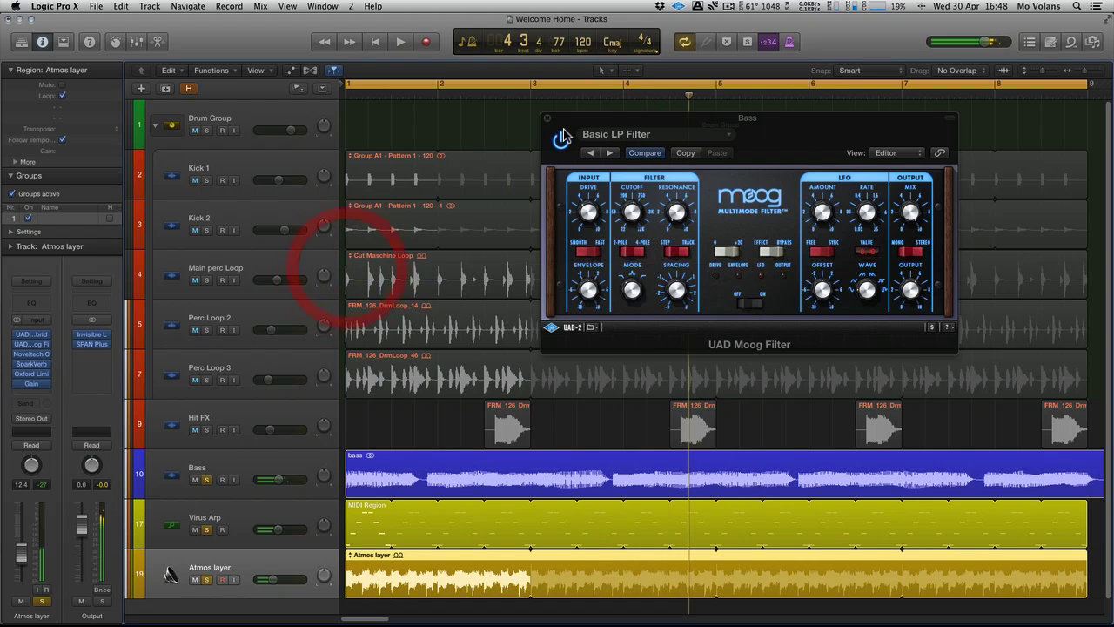
left_click(546, 119)
Take the Bass, Virus Arp and Atmos layer tracks out of solo
left_click(208, 481)
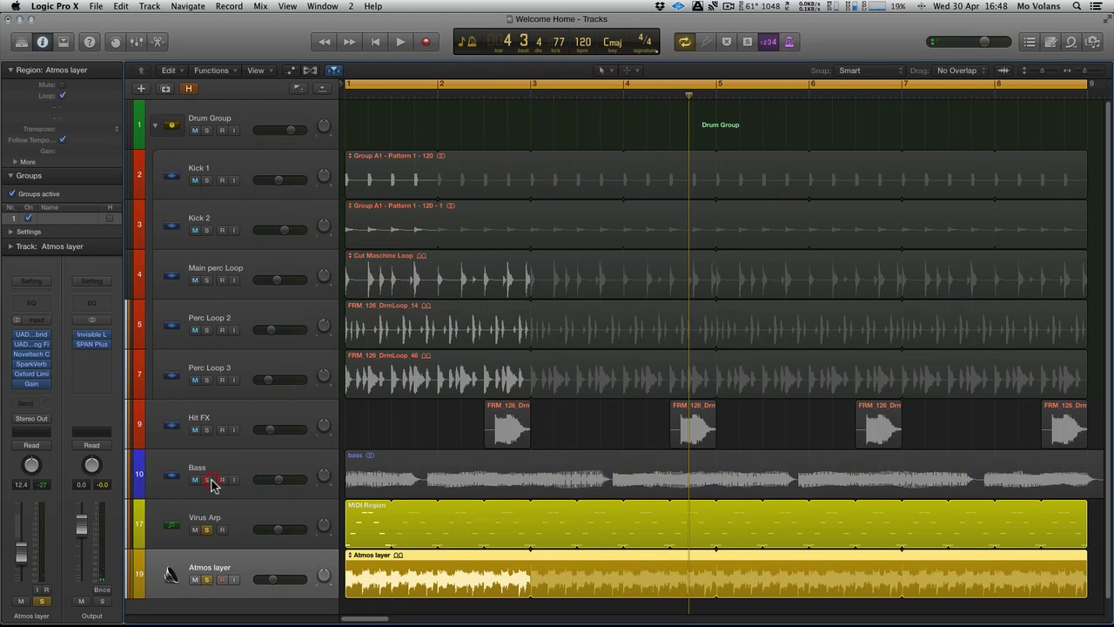
left_click(206, 530)
left_click(206, 579)
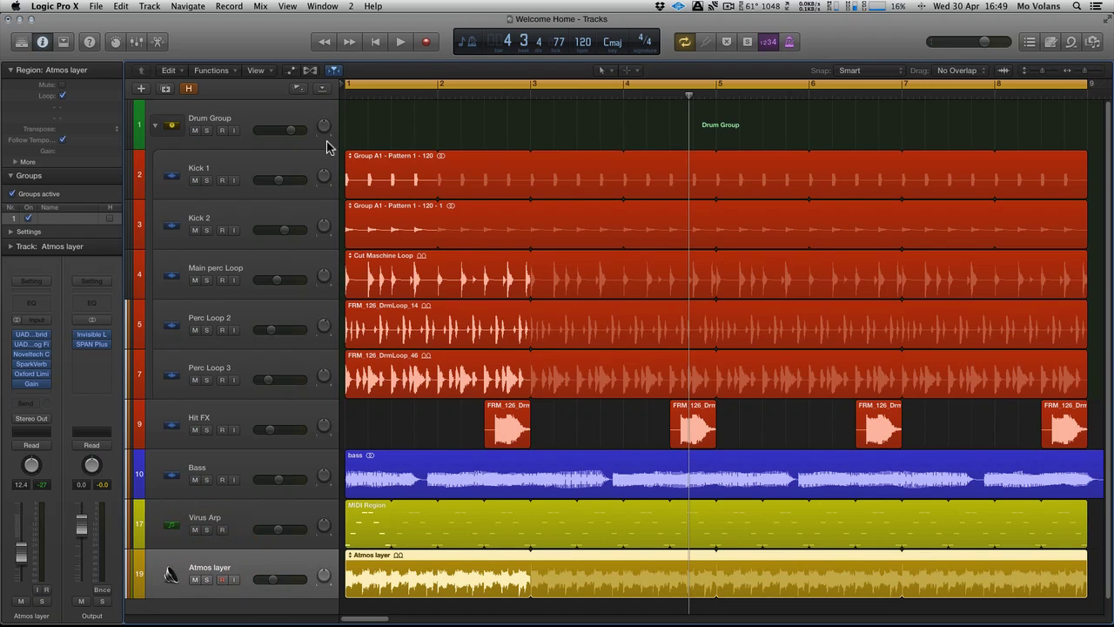
Examine the channel strips and inserts of Kick 1, Kick 2, Main perc Loop, Perc Loop 2 and Perc Loop 3
left_click(291, 167)
left_click(269, 209)
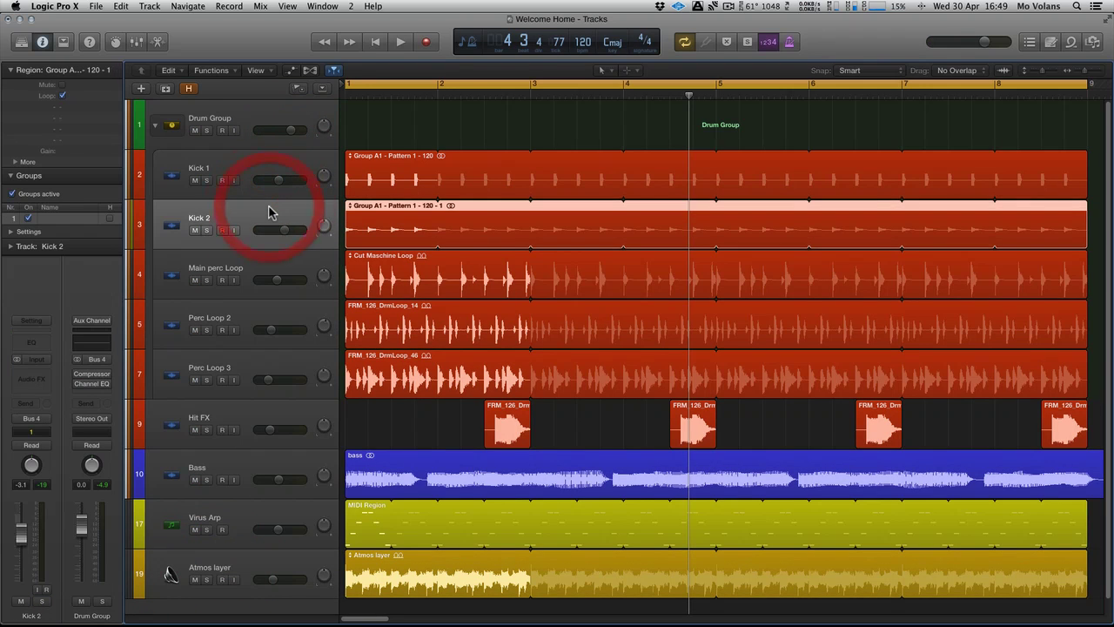
left_click(280, 264)
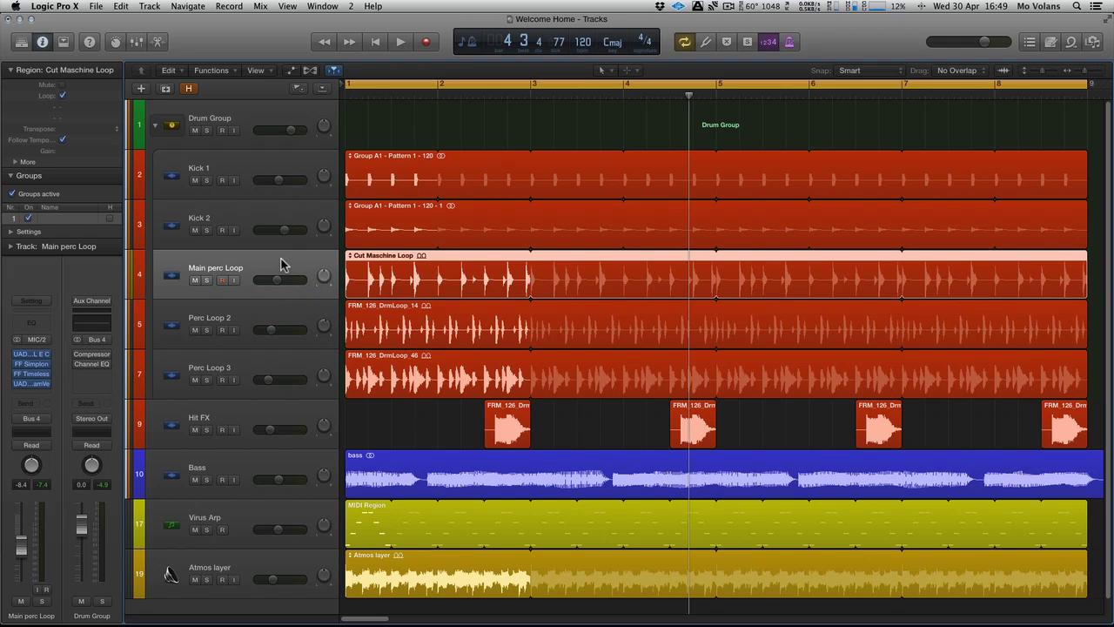
left_click(279, 324)
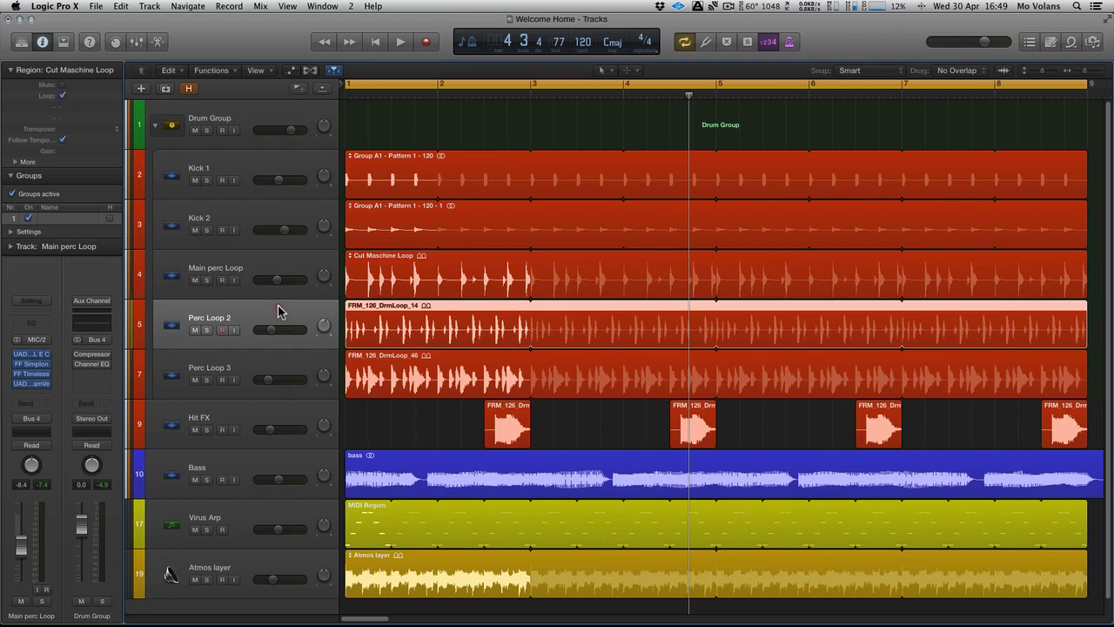
left_click(273, 369)
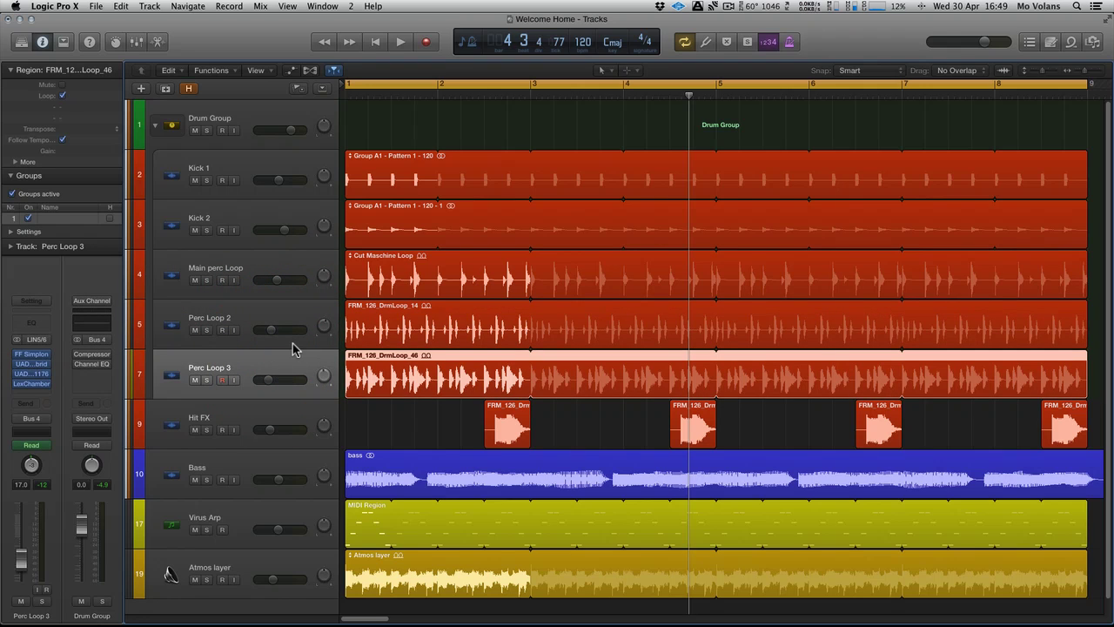
left_click(287, 270)
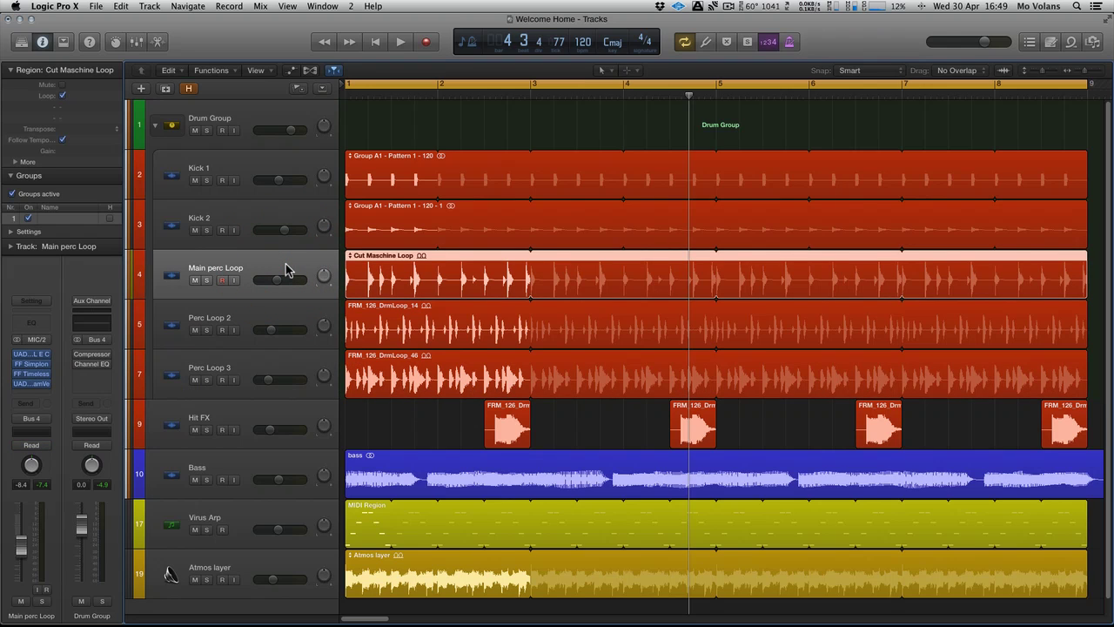
left_click(280, 311)
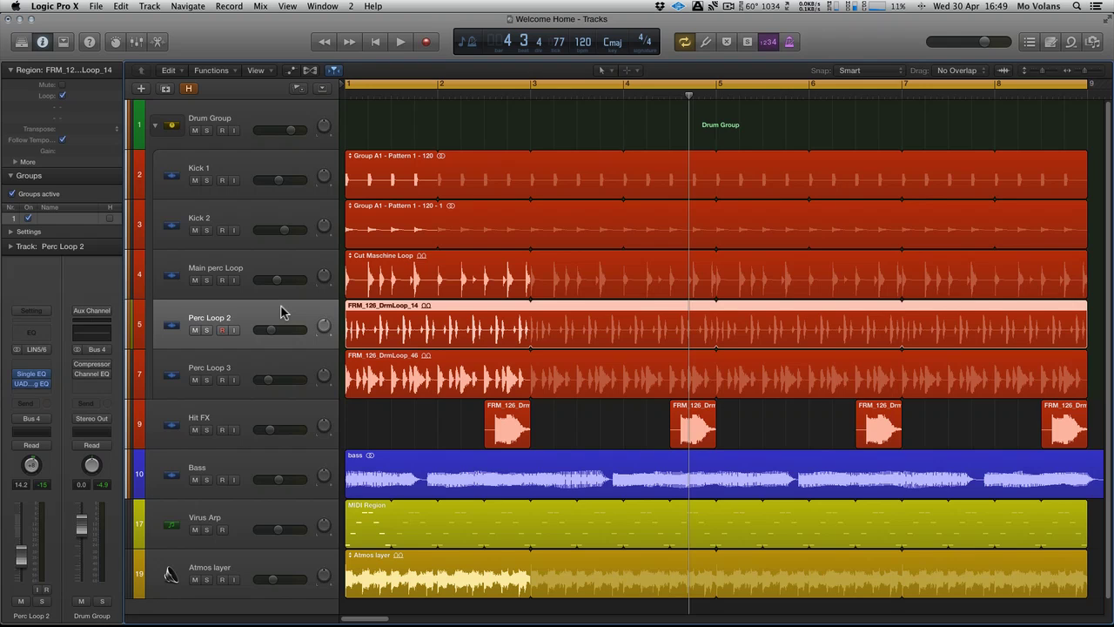
left_click(253, 162)
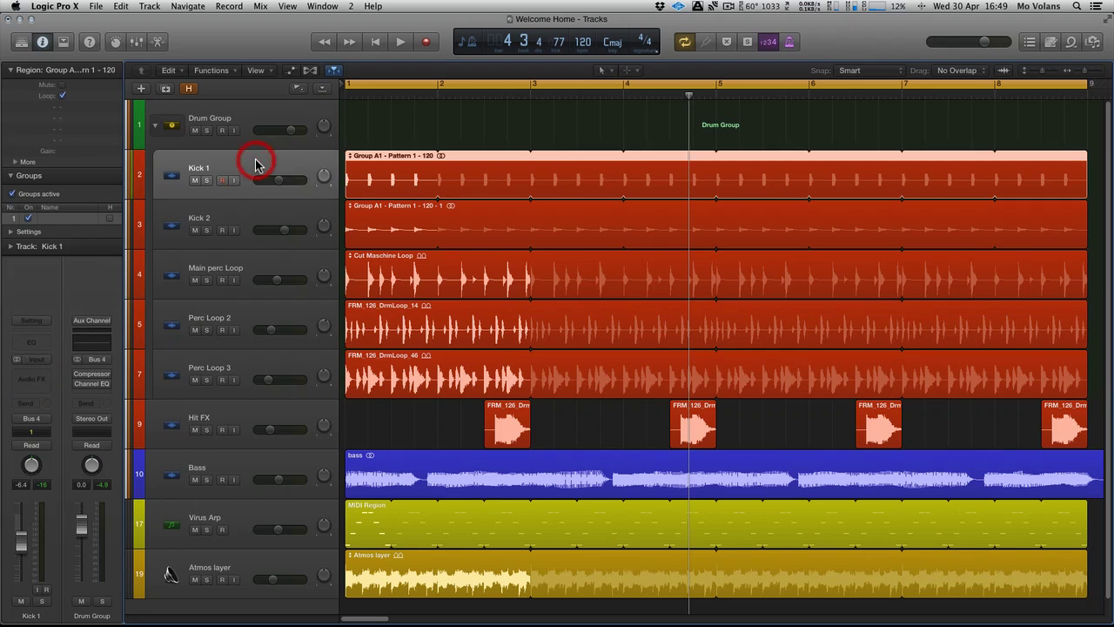
left_click(269, 205)
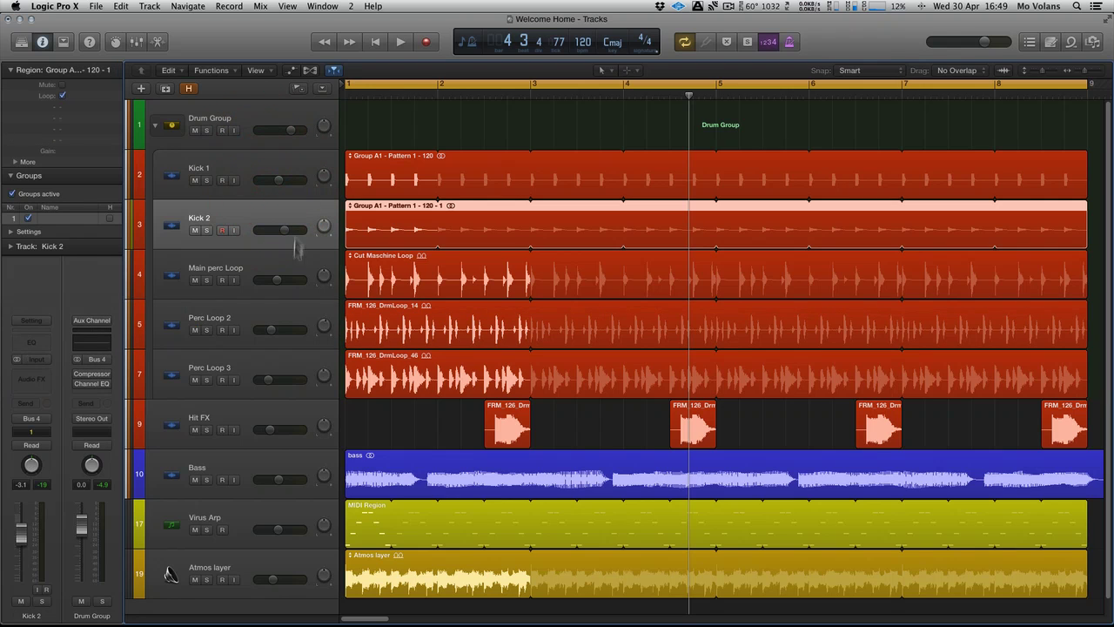
Solo the Main perc Loop track and play it from the start of the project
left_click(268, 260)
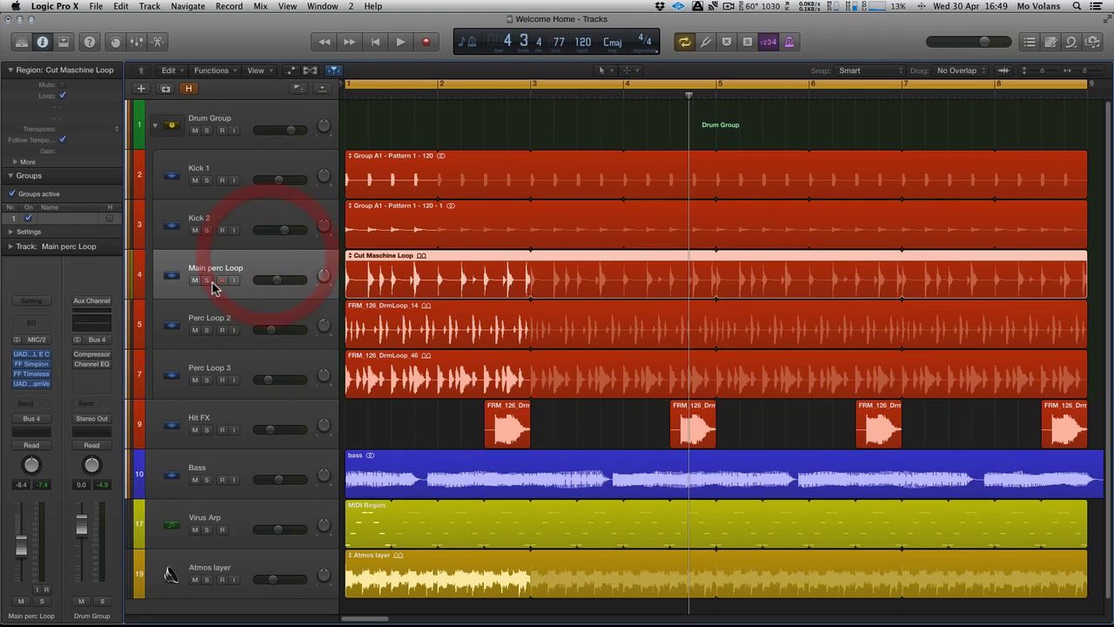
left_click(207, 279)
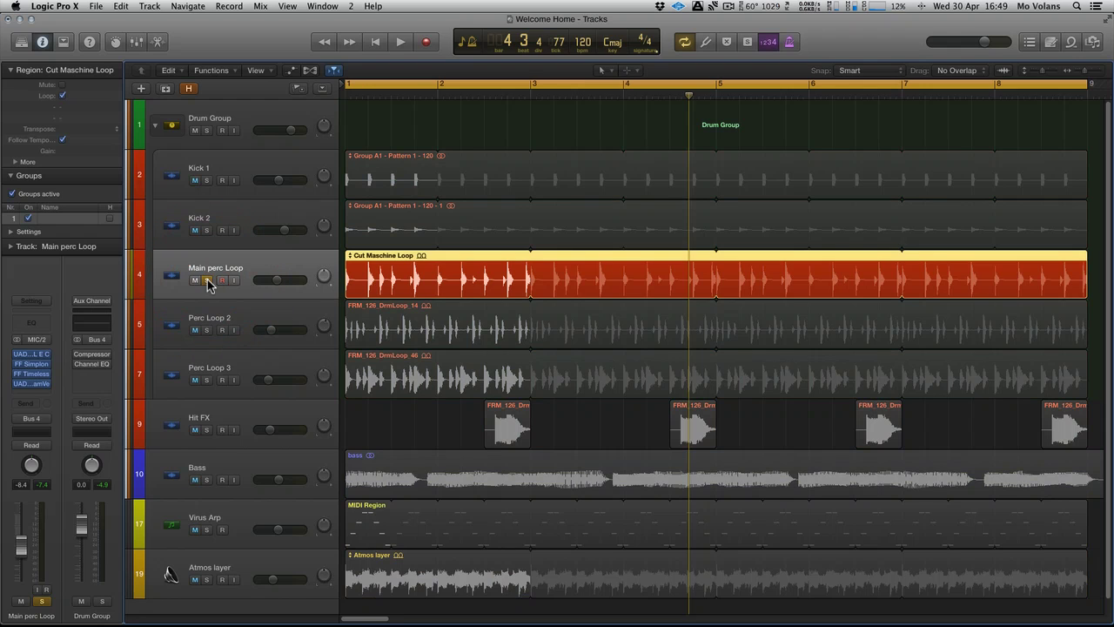
key("Return")
key("space")
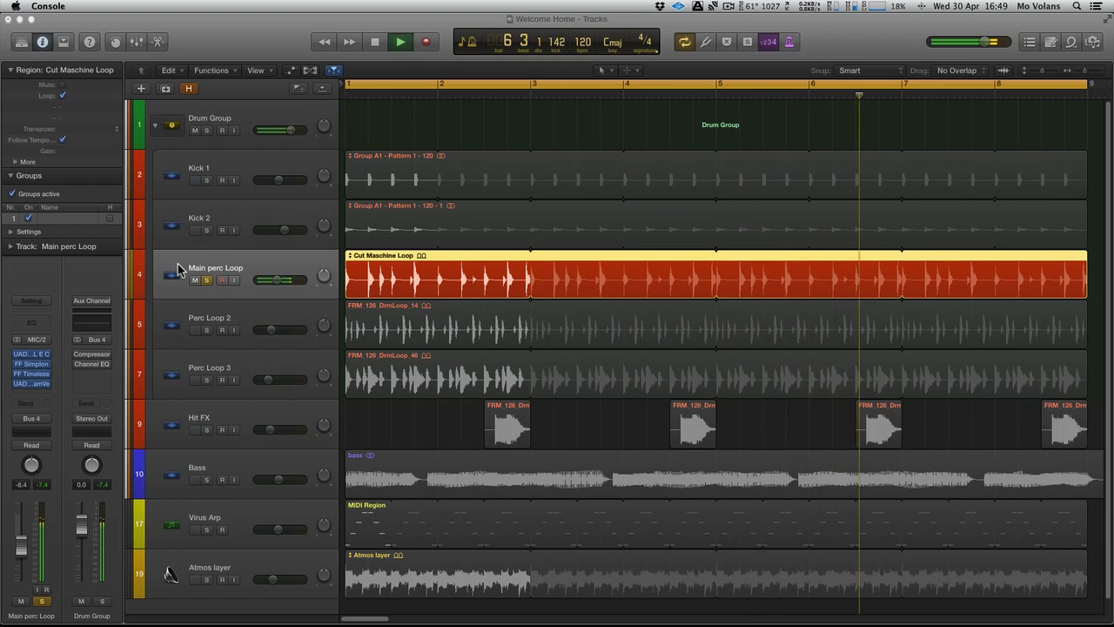
Open the Main perc Loop's SSL E Channel Strip, Simplon, Timeless 2 and DreamVerb plug-ins, moving the SSL and DreamVerb windows aside
left_click(31, 353)
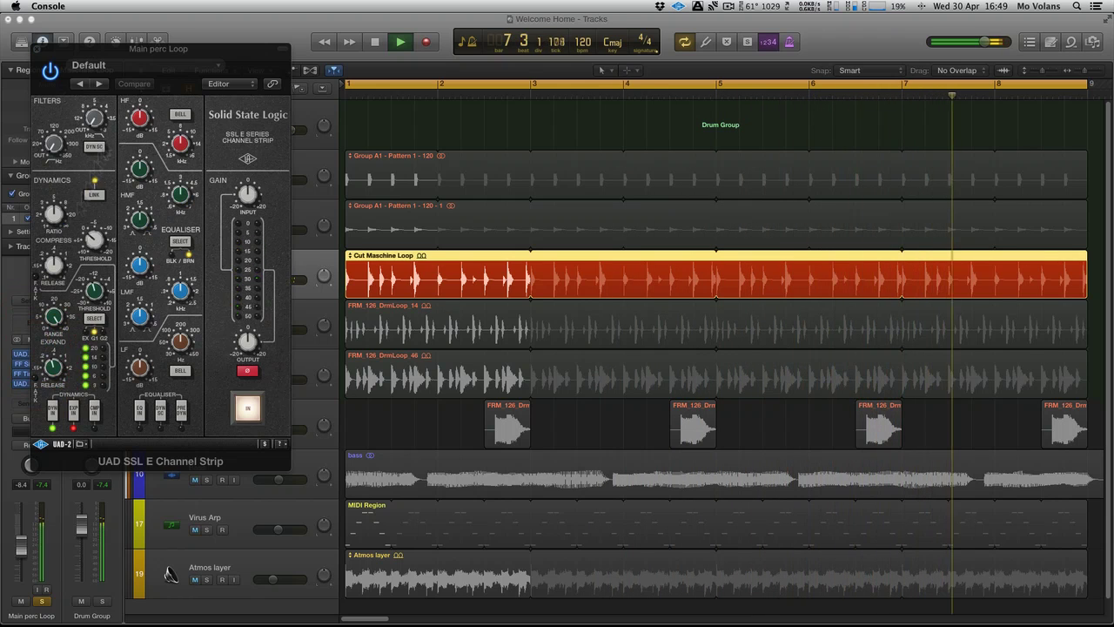
left_click_drag(82, 45, 142, 33)
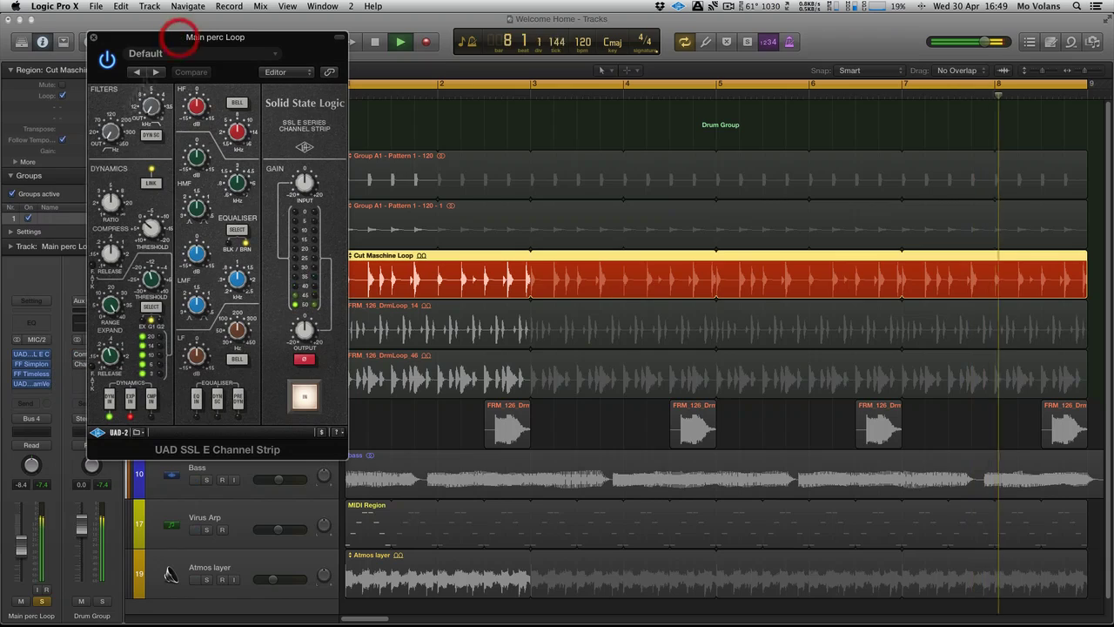
left_click(30, 364)
left_click(31, 374)
left_click(32, 383)
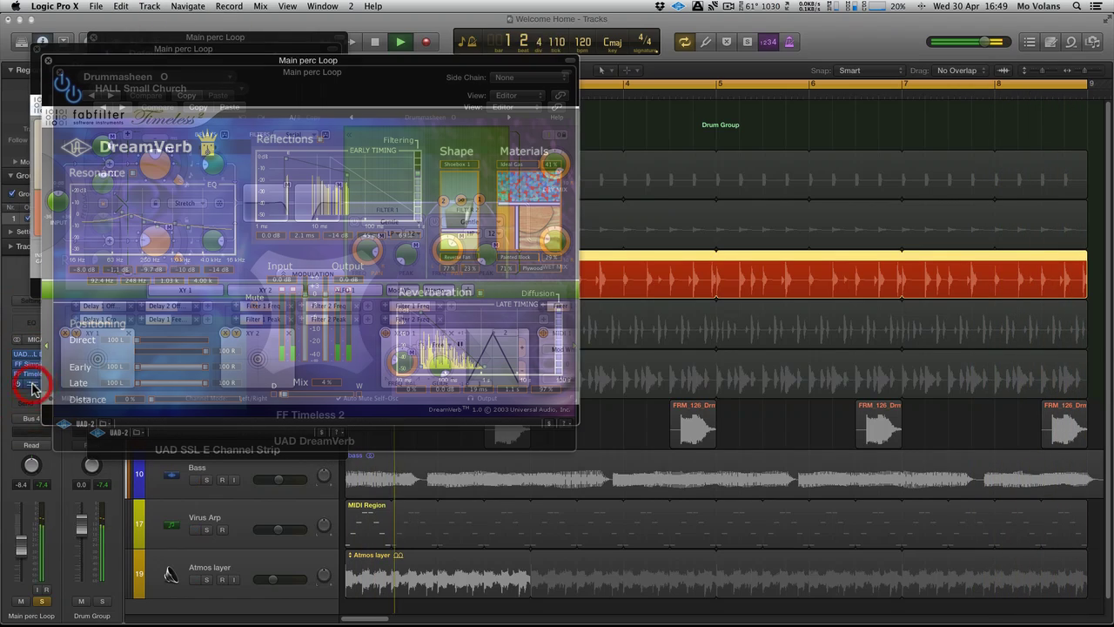
left_click_drag(144, 71, 527, 76)
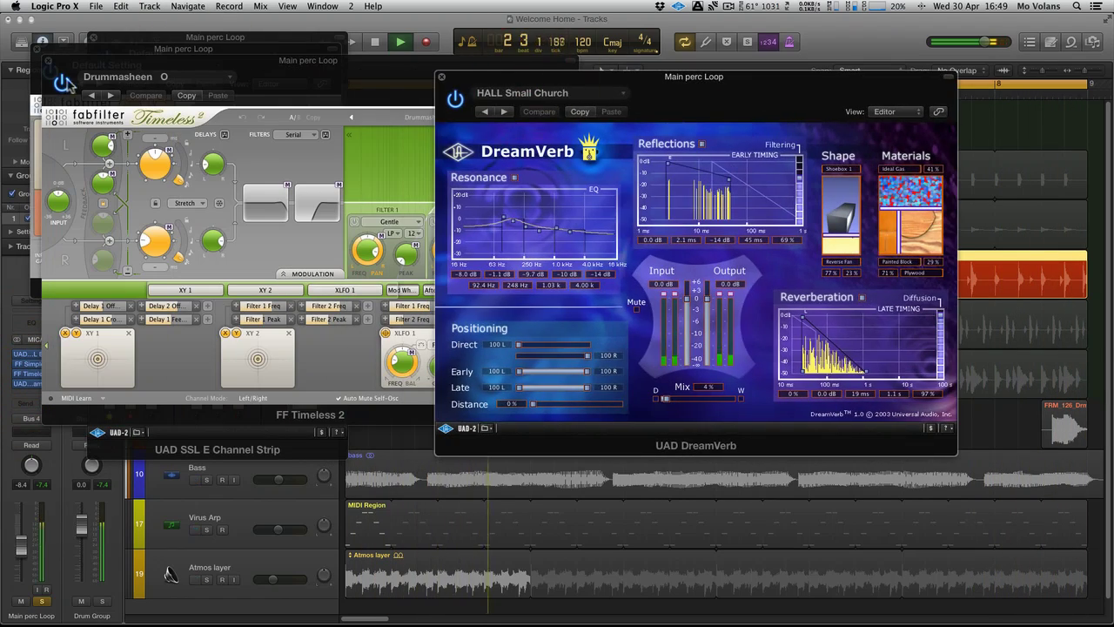
Bypass the Timeless 2, DreamVerb, Simplon and SSL E Channel Strip plug-ins on the Main perc Loop, rearranging their windows as needed
left_click(63, 83)
left_click_drag(433, 60, 670, 142)
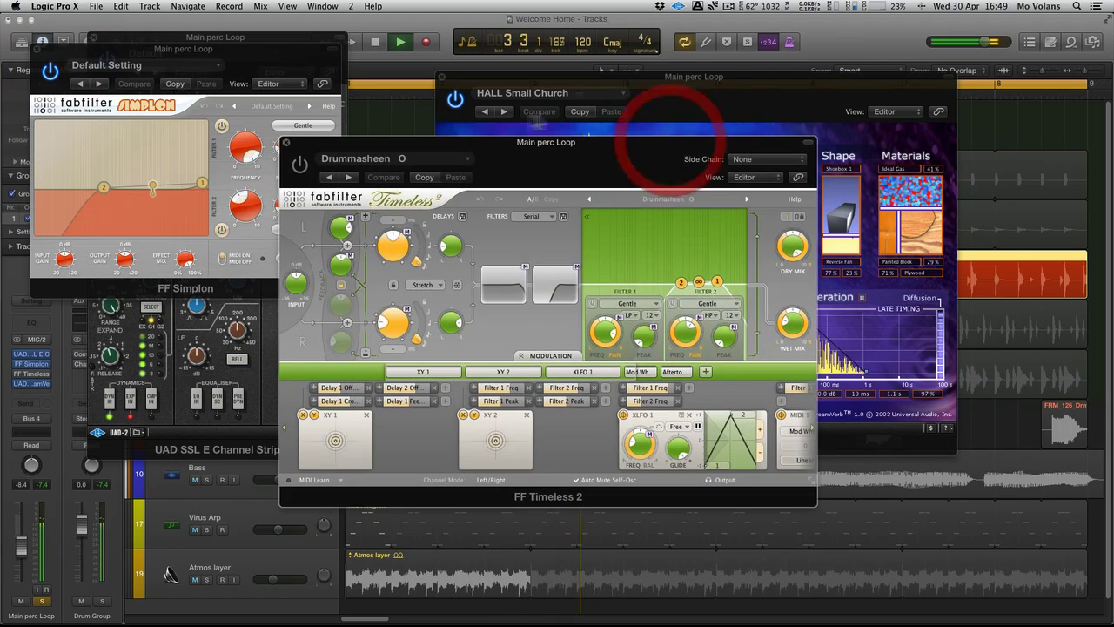
left_click(455, 99)
left_click(51, 72)
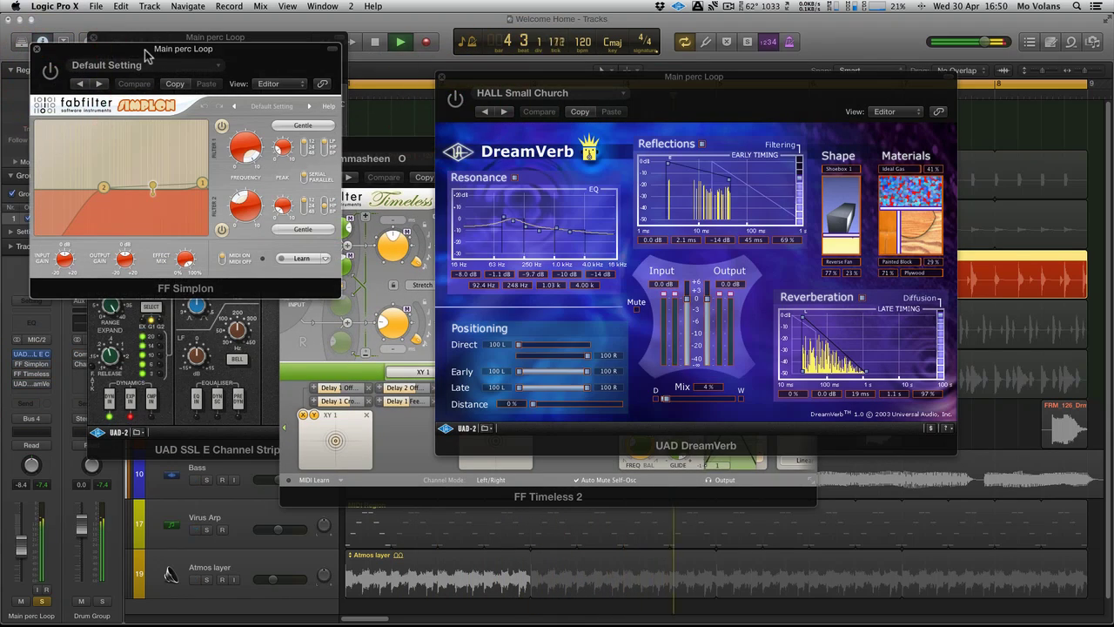
left_click_drag(146, 56, 154, 131)
left_click(111, 66)
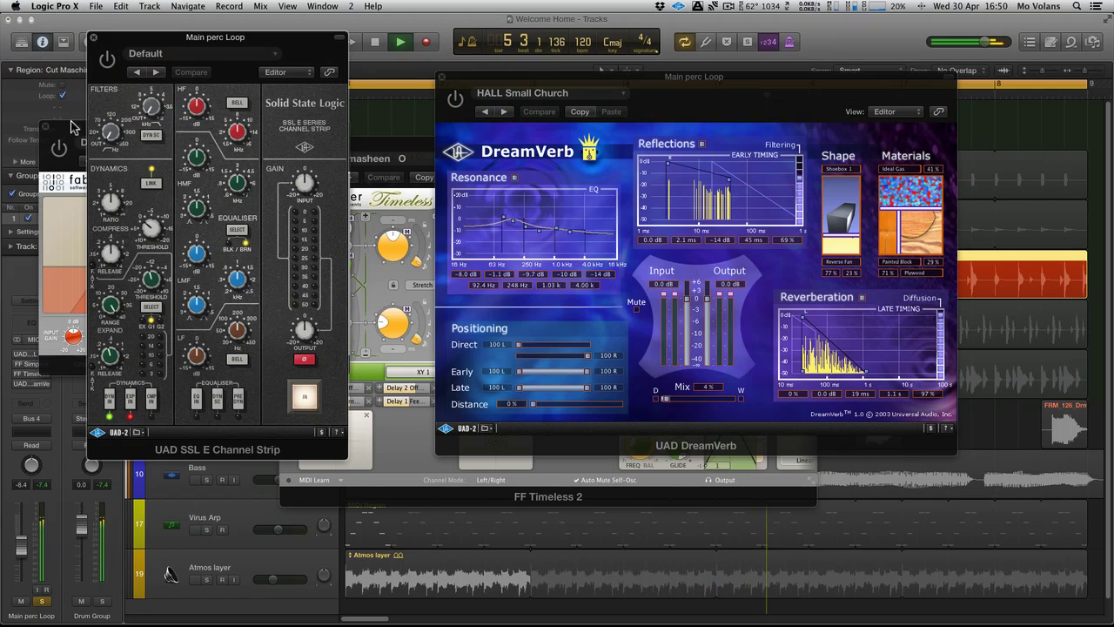
Reactivate the SSL E Channel Strip on the Main perc Loop, moving the Simplon and SSL windows for a clear view
left_click_drag(73, 127, 595, 143)
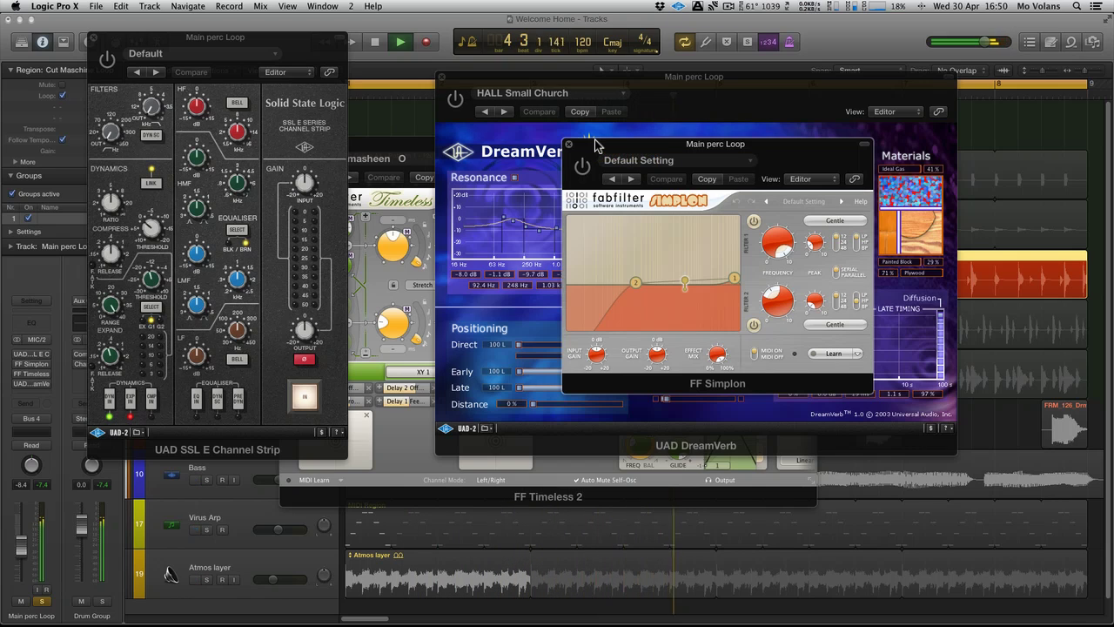
left_click(109, 62)
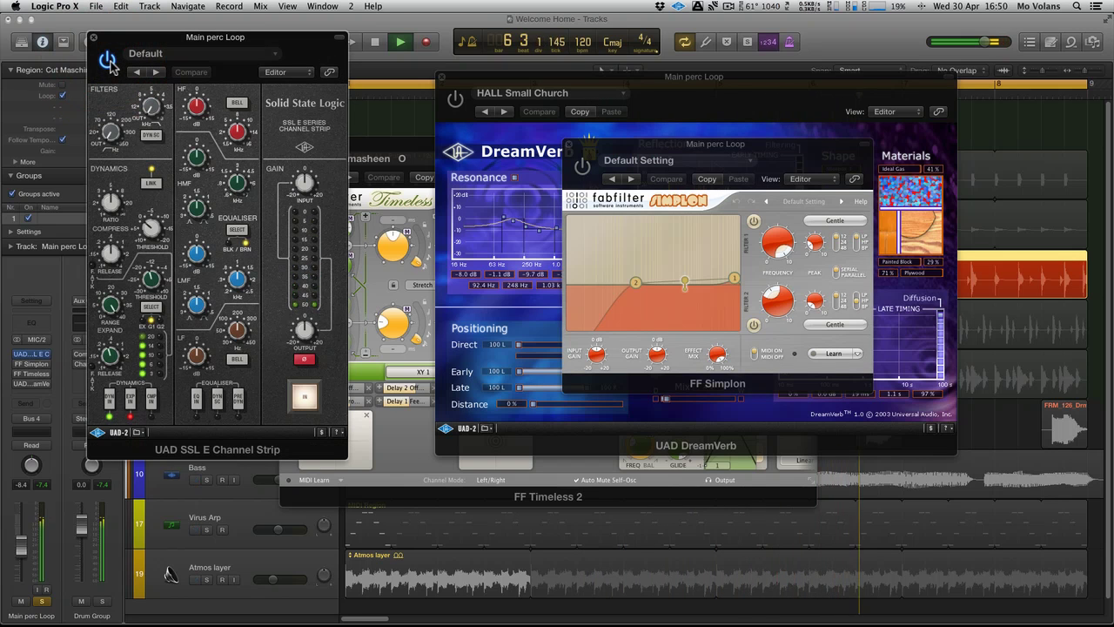
left_click_drag(139, 39, 475, 109)
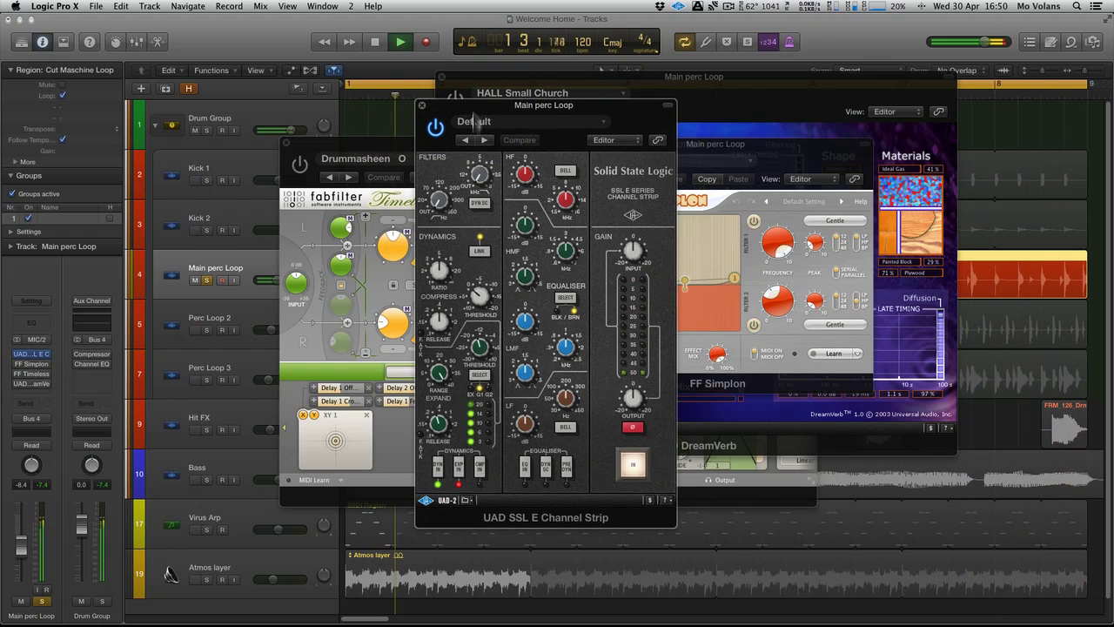
Toggle the SSL E Channel Strip's expander out and in to compare the Main perc Loop's sound, then close the plug-in window
left_click(459, 467)
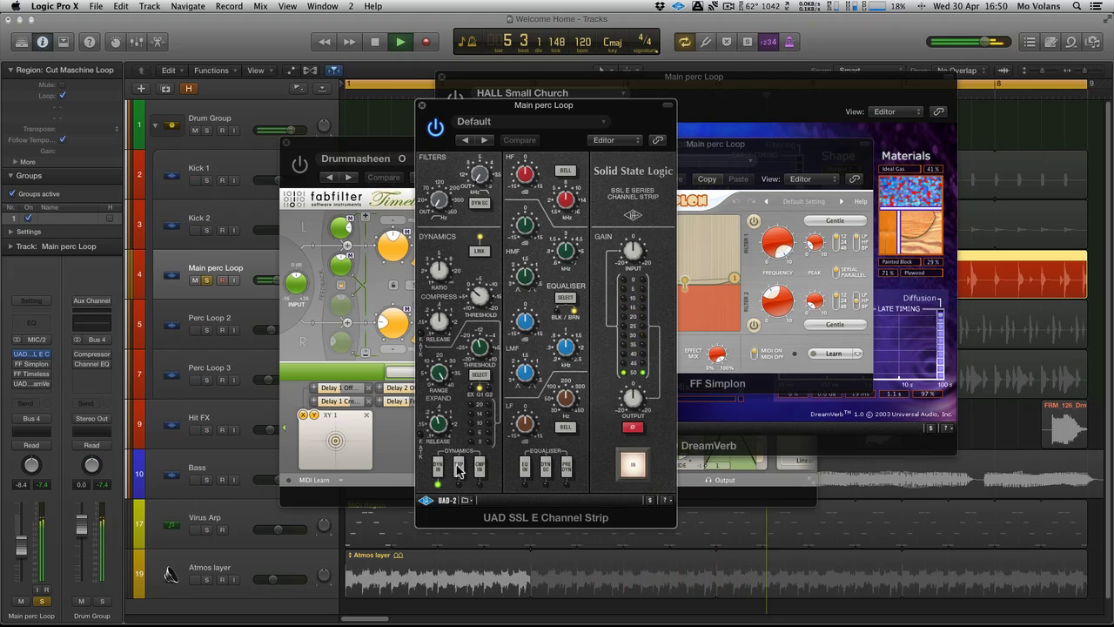
left_click(459, 467)
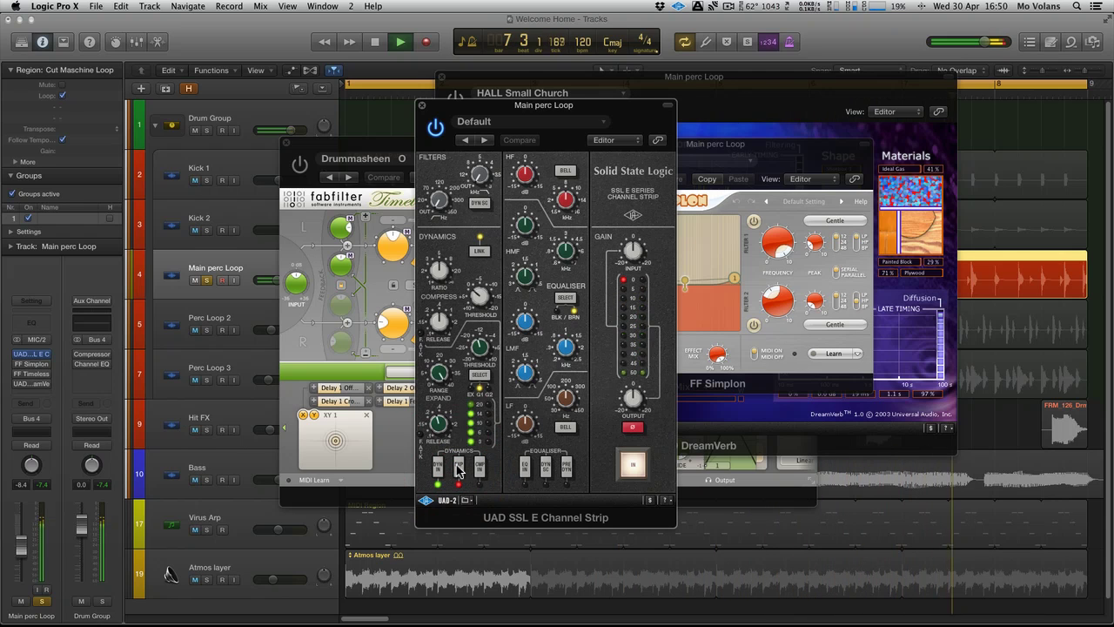
left_click(458, 466)
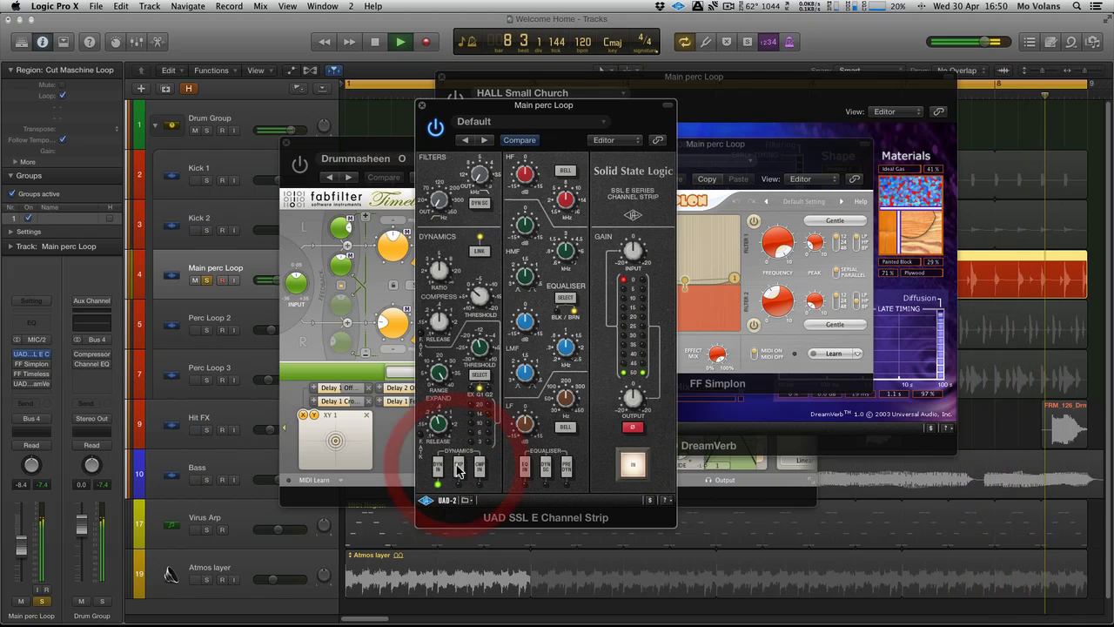
left_click(422, 105)
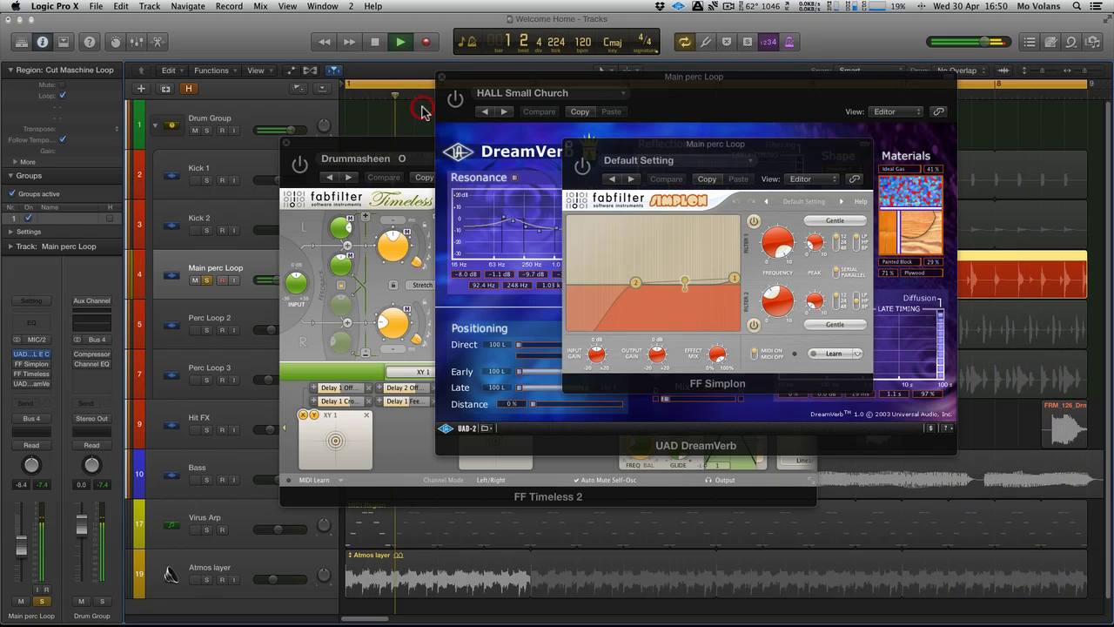
Reactivate the Simplon, Timeless 2 and DreamVerb plug-ins on the Main perc Loop and close their windows
left_click(582, 174)
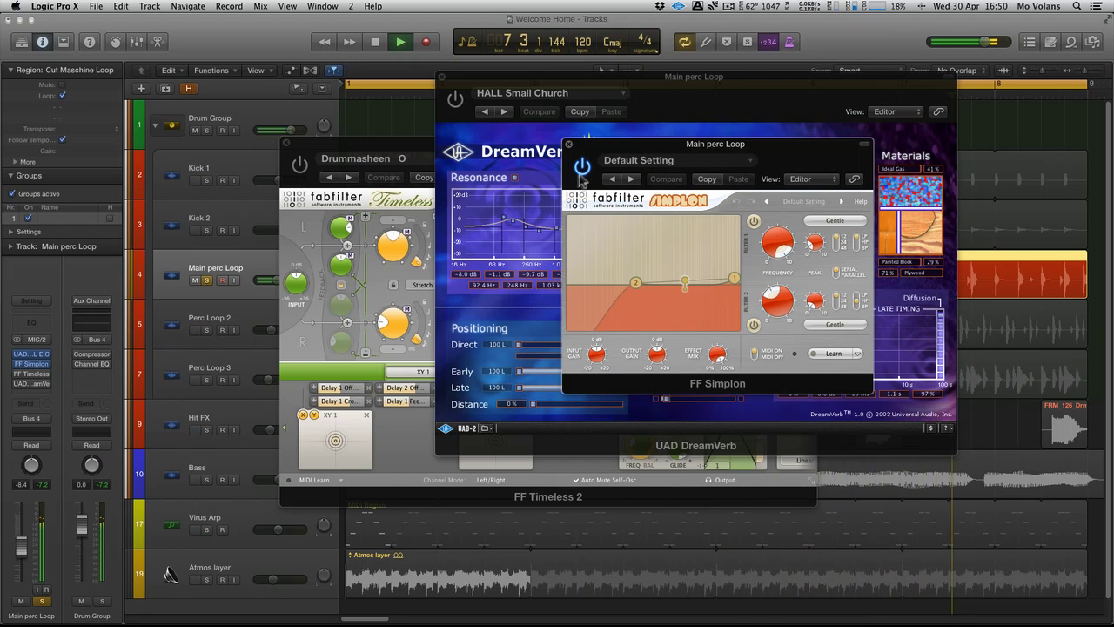
left_click(292, 187)
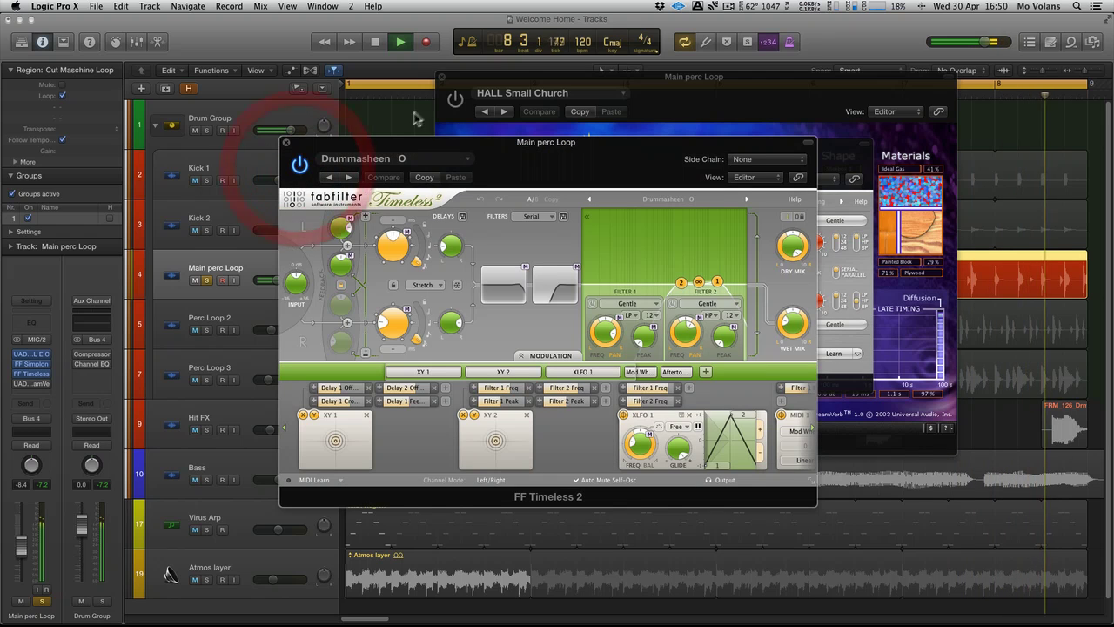
left_click(487, 97)
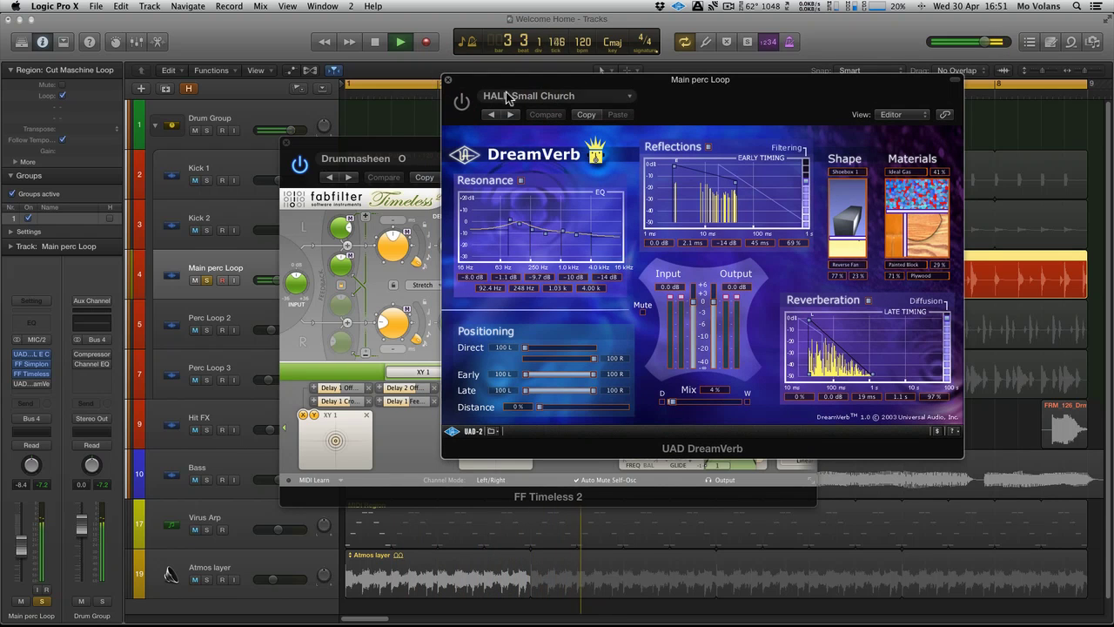
left_click(464, 106)
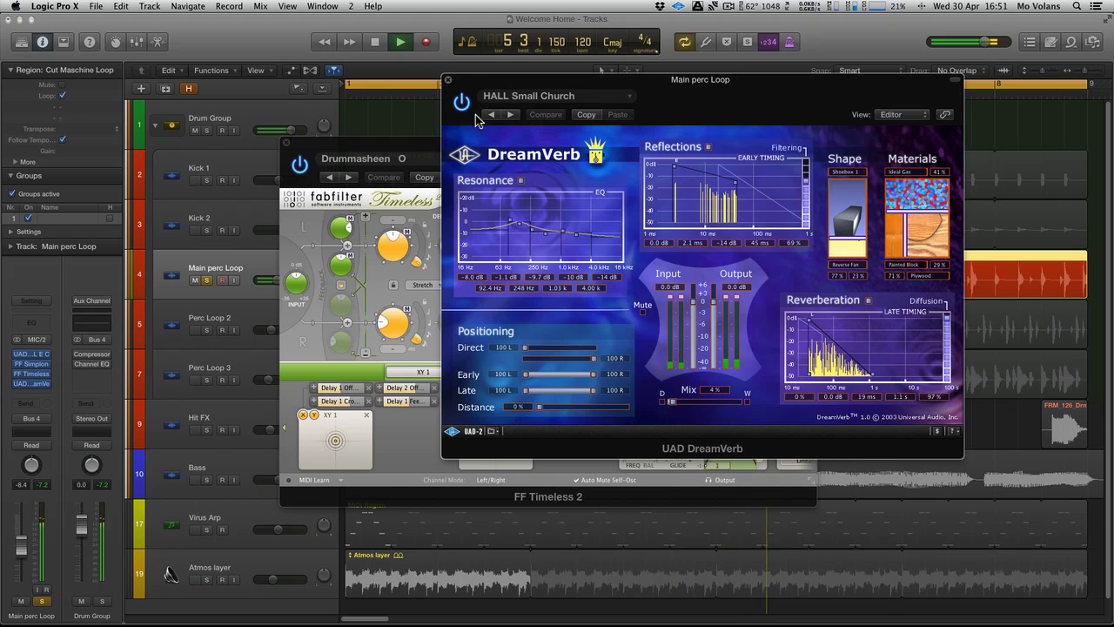
left_click(447, 79)
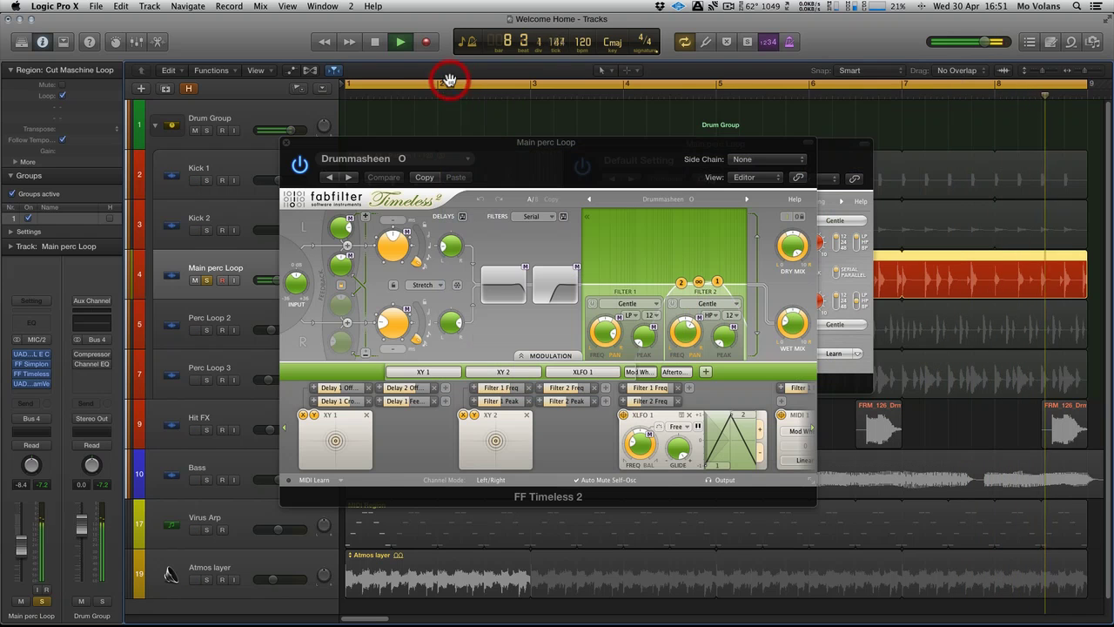
left_click(286, 142)
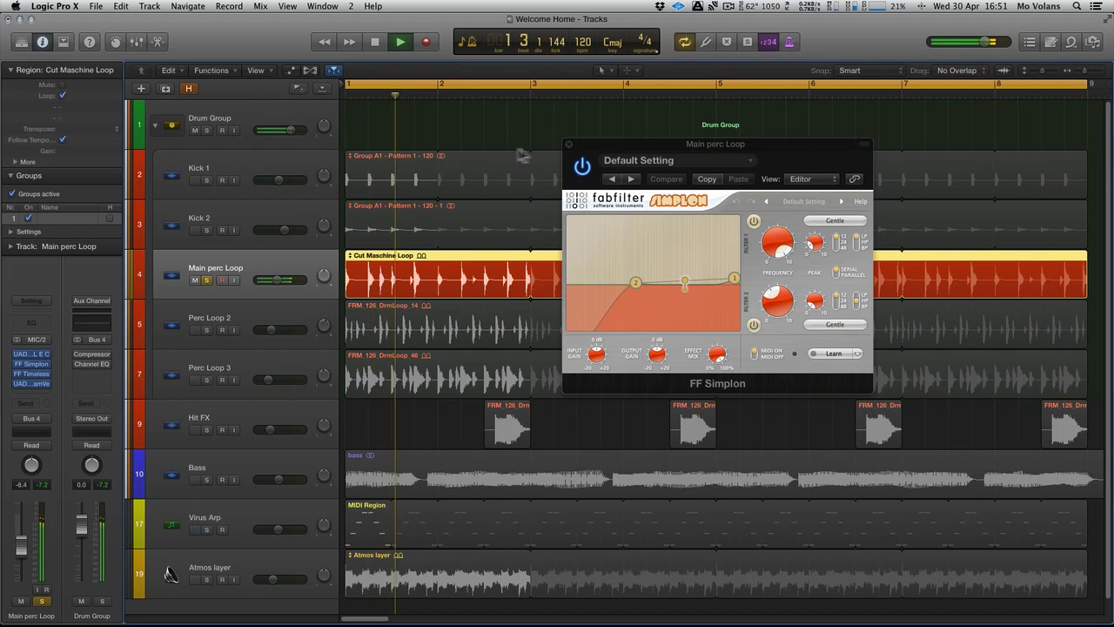
left_click(568, 144)
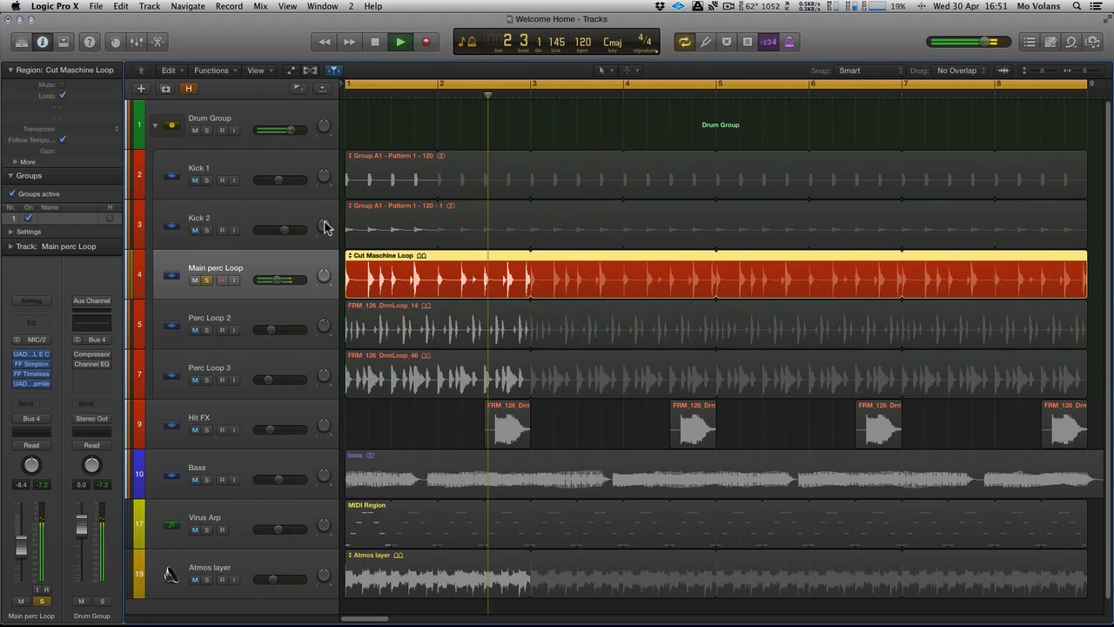
Solo the Kick 1 and Kick 2 tracks and take the Main perc Loop out of solo
left_click(207, 230)
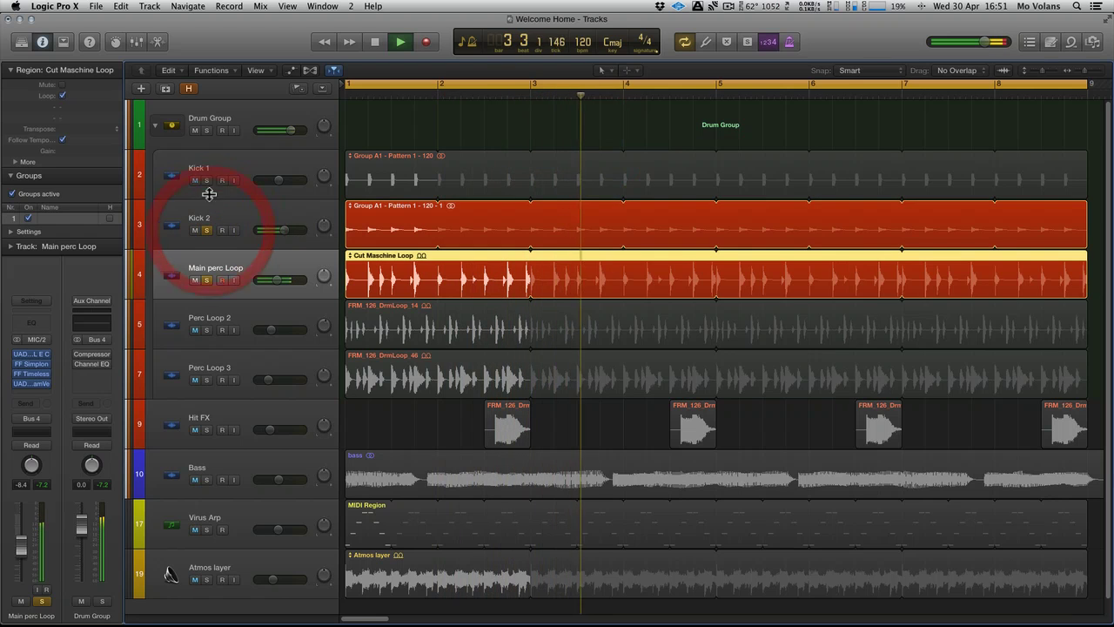
left_click(206, 180)
left_click(207, 280)
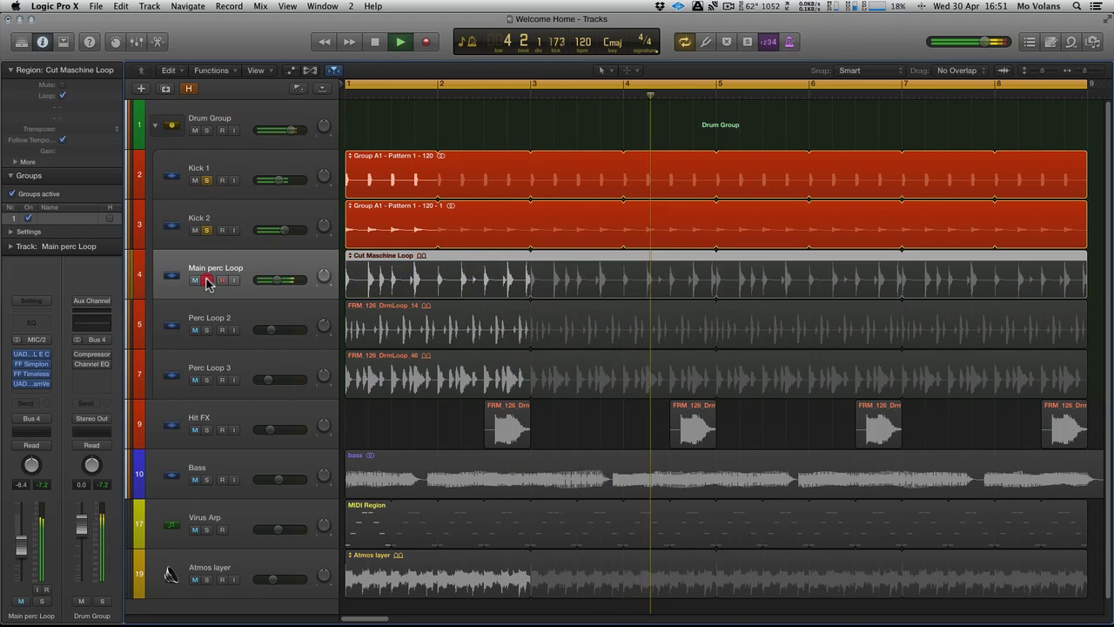
Audition Kick 1 and Kick 2 individually by removing the other from solo, restoring both solos after the comparison
left_click(206, 230)
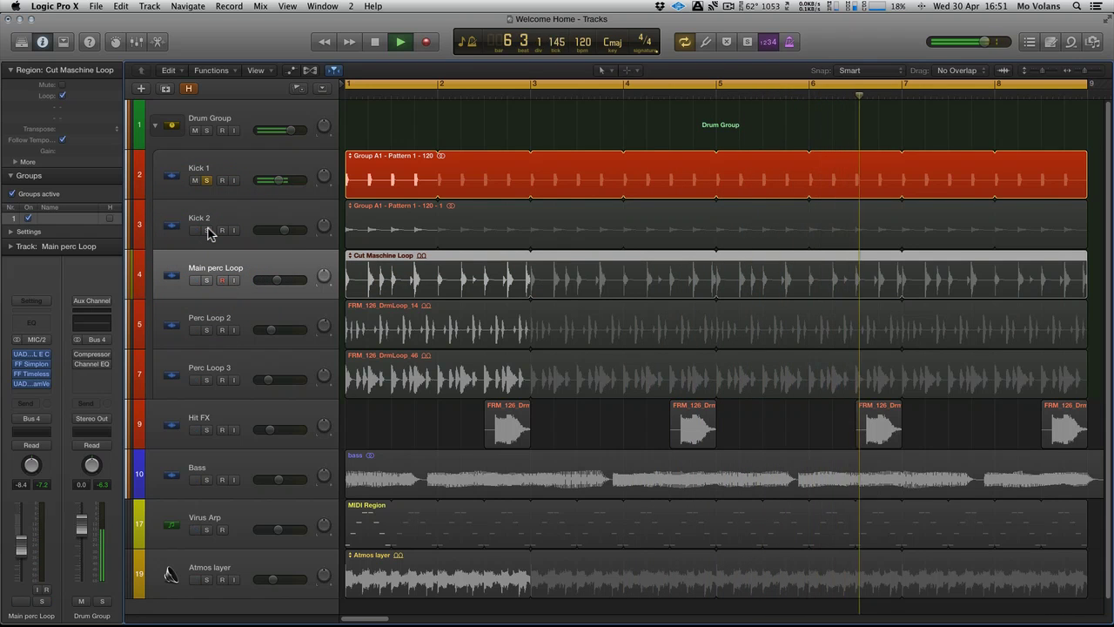
left_click(206, 230)
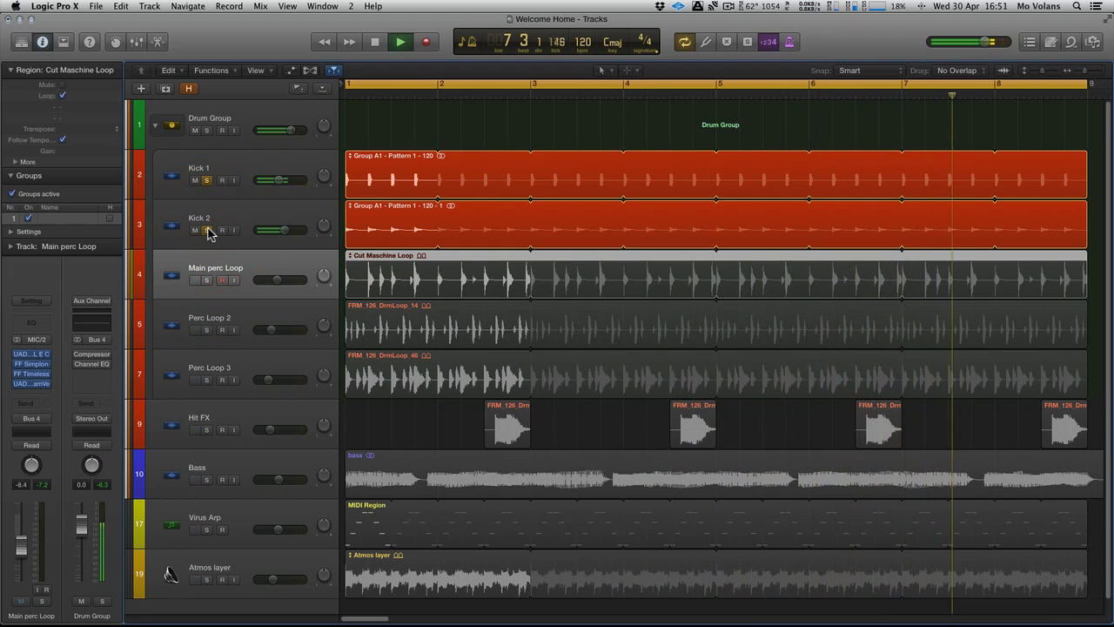
left_click(206, 180)
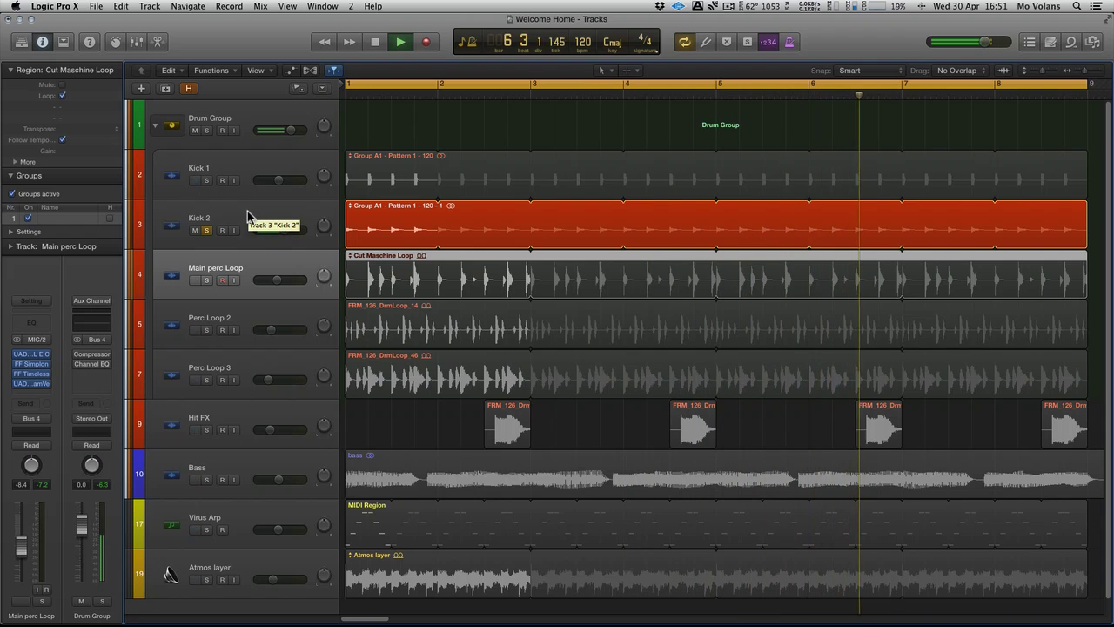
left_click(207, 180)
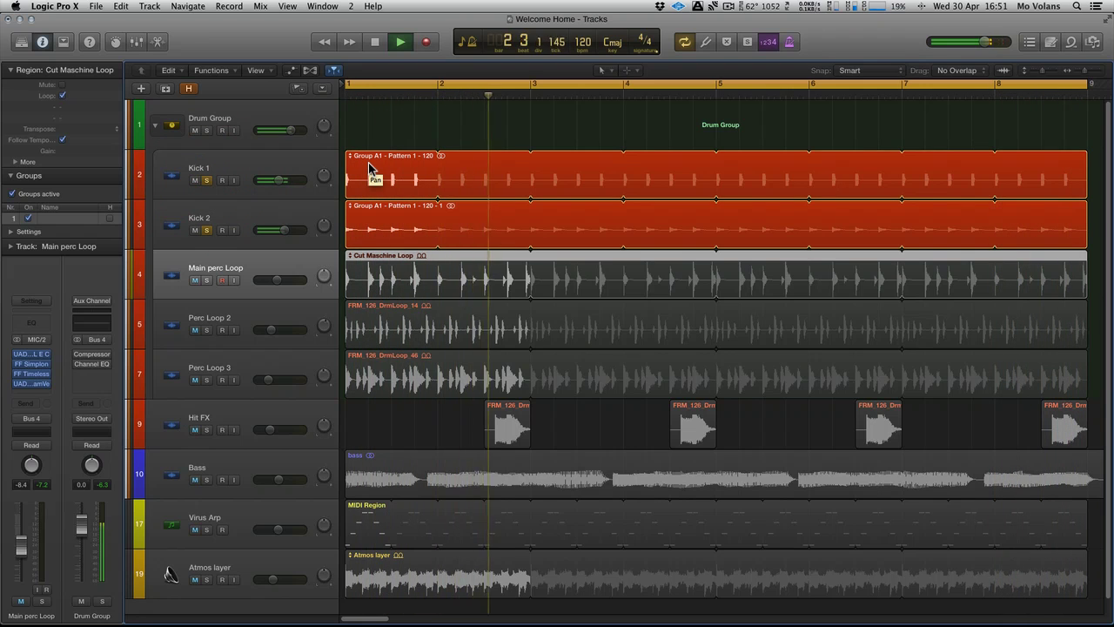
Add the Main perc Loop and Perc Loop 2 to the soloed tracks, and inspect Perc Loop 2's Single Band EQ and Maag EQ4
left_click(207, 279)
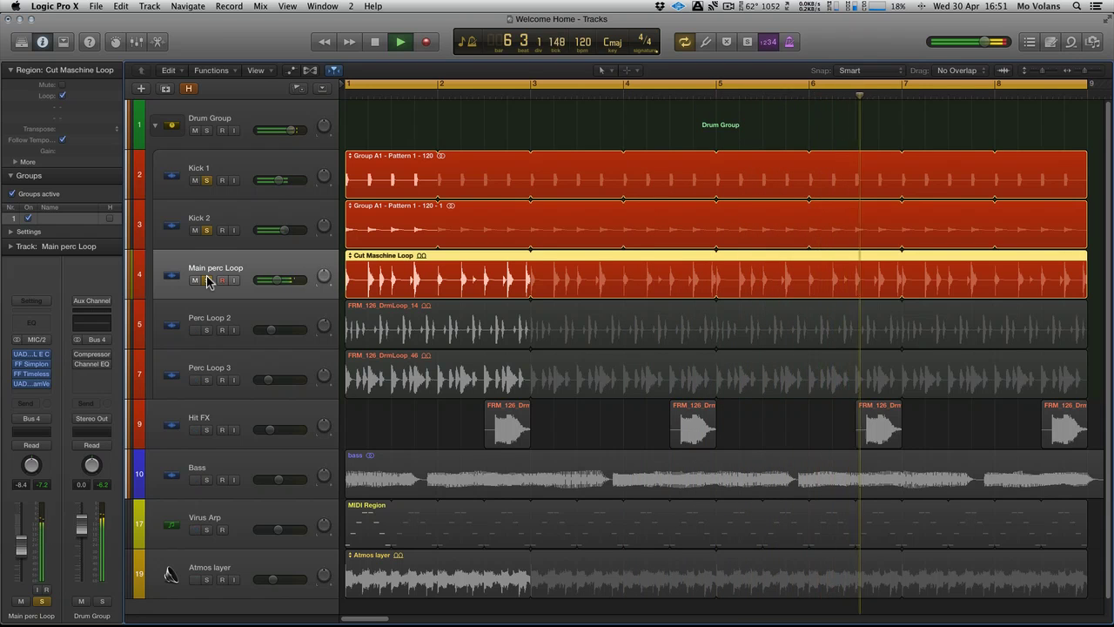
left_click(207, 330)
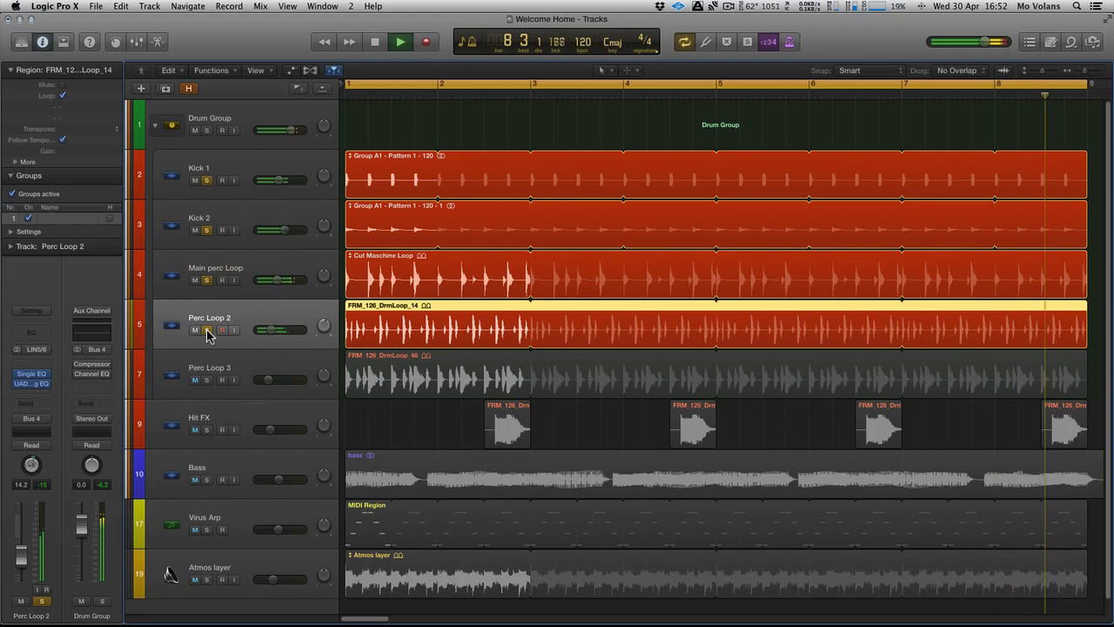
left_click(33, 374)
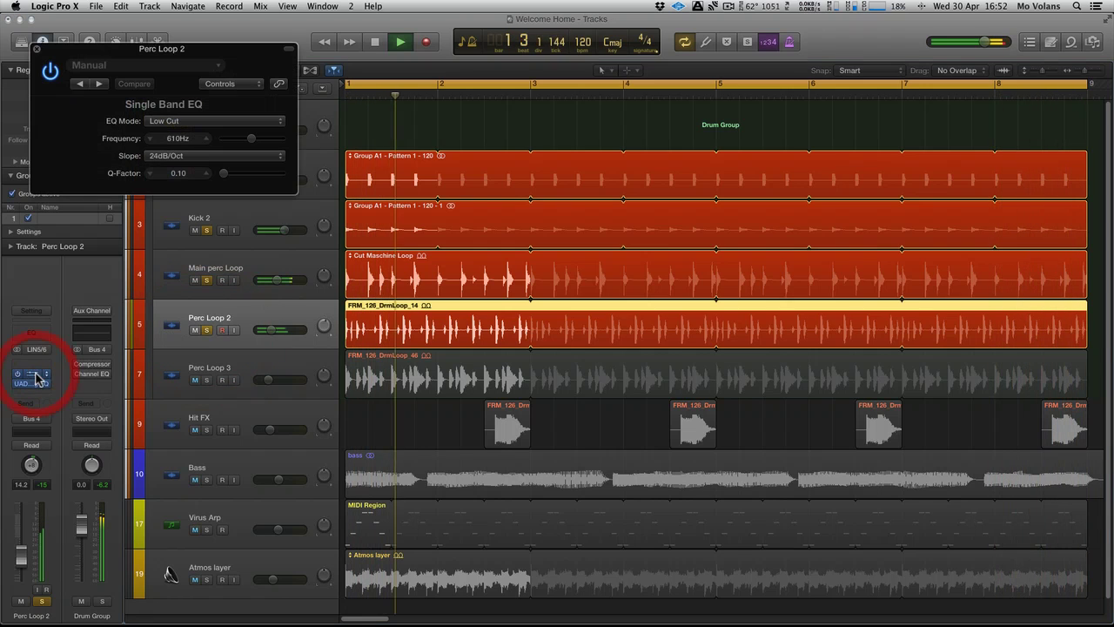
left_click(33, 383)
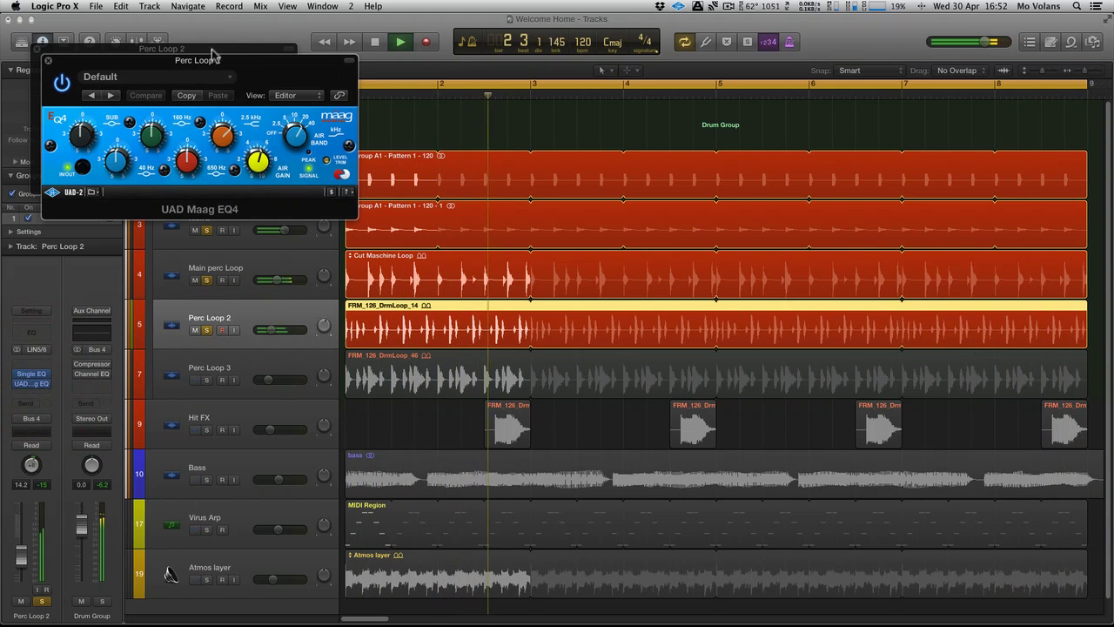
left_click_drag(213, 57, 415, 149)
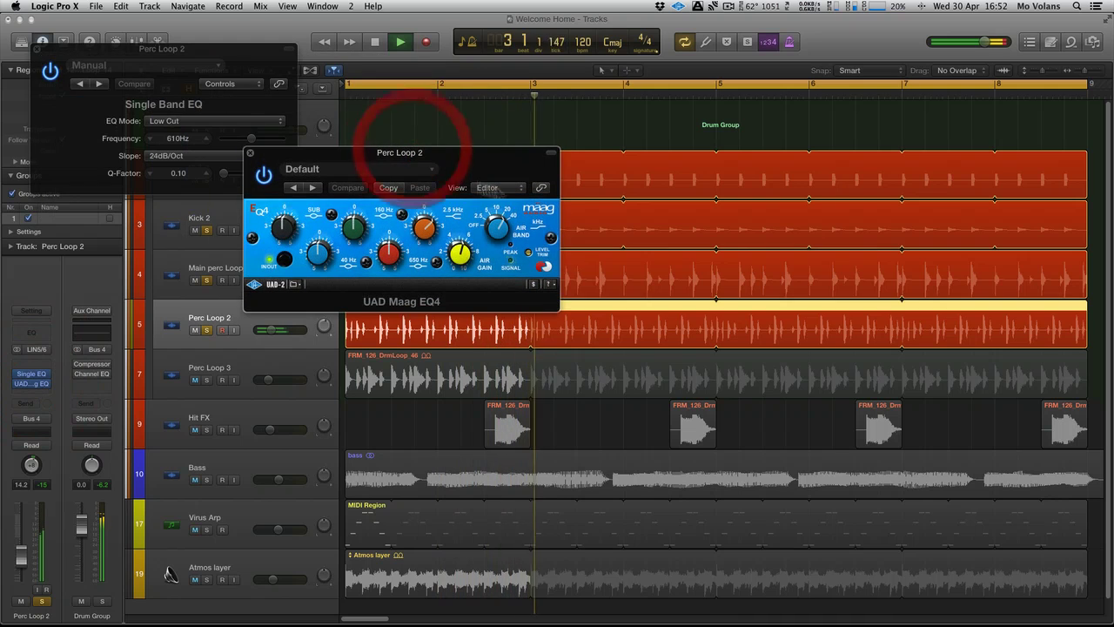
left_click(249, 152)
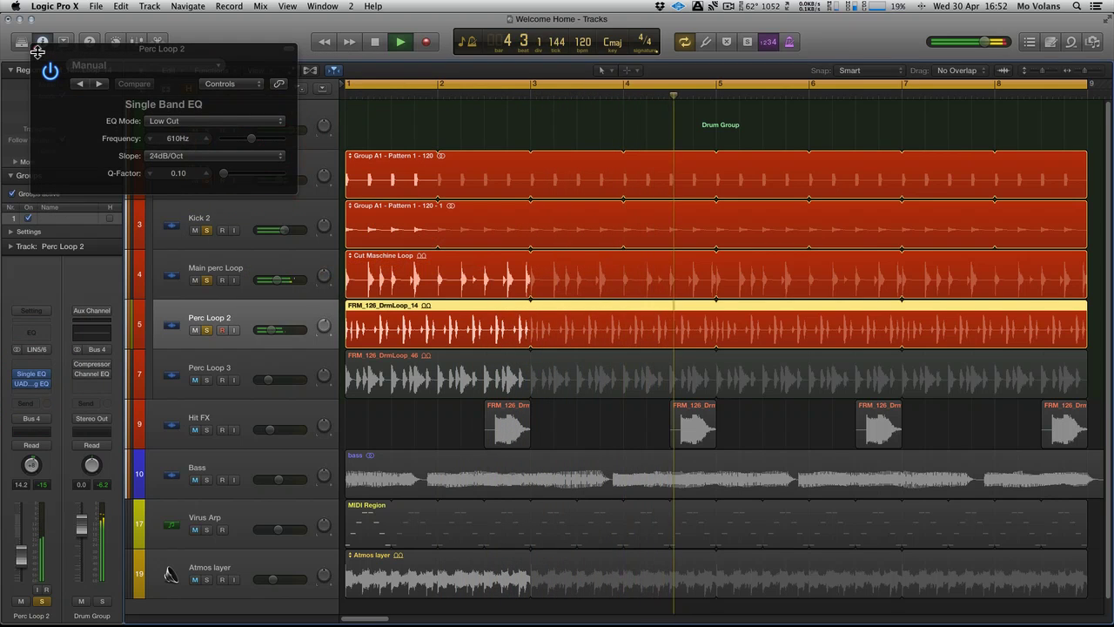
left_click(36, 49)
Add Perc Loop 3 to the soloed tracks and open its Simplon filter plug-in
left_click(279, 364)
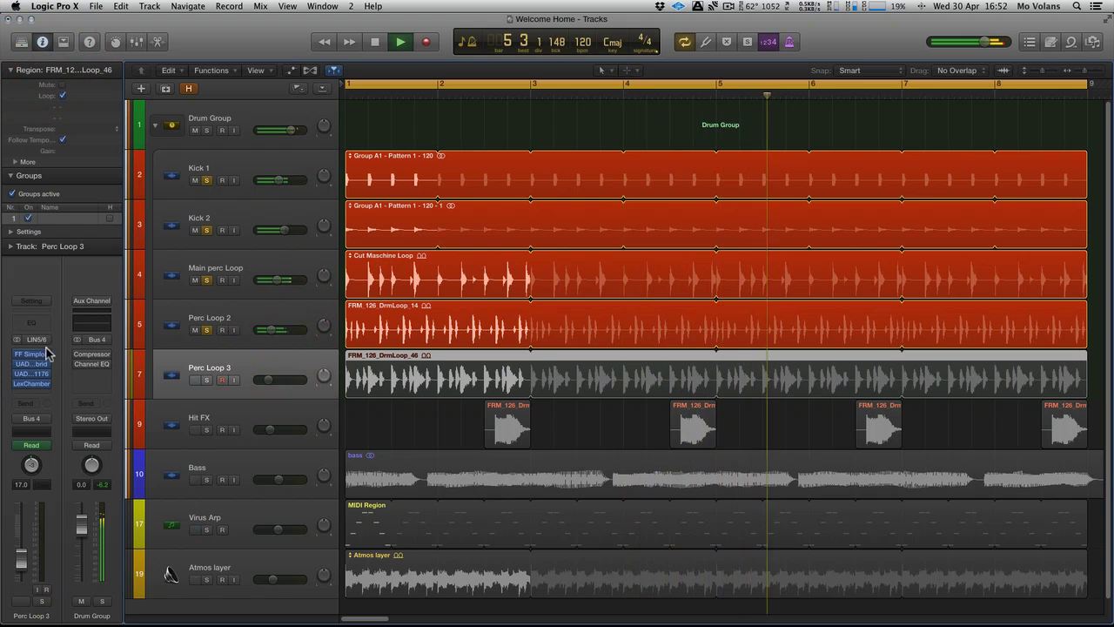
left_click(206, 381)
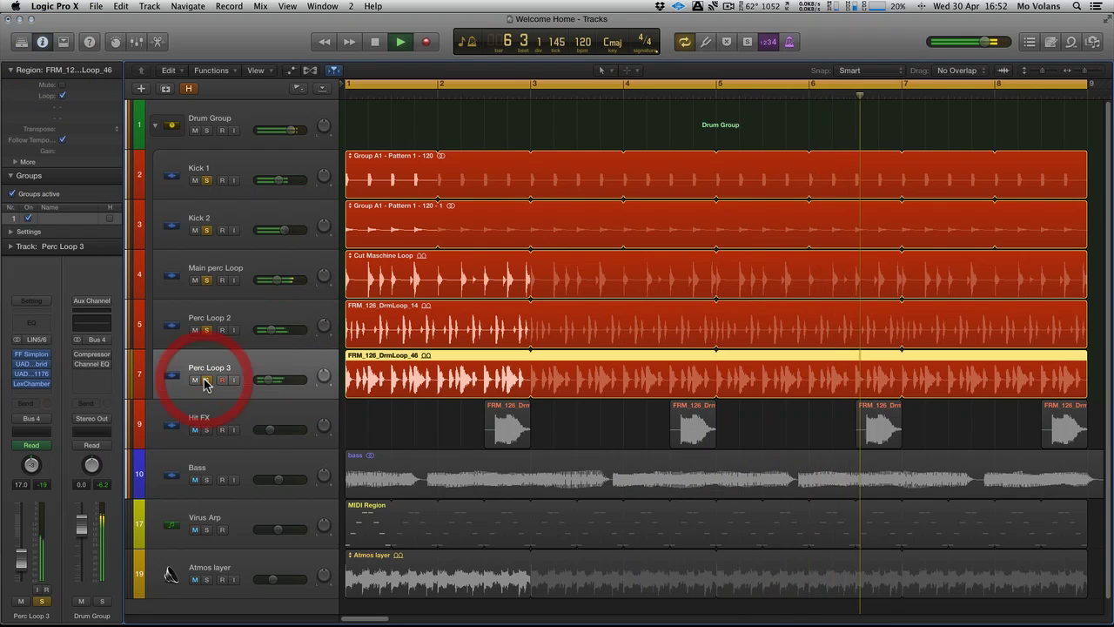
left_click(31, 355)
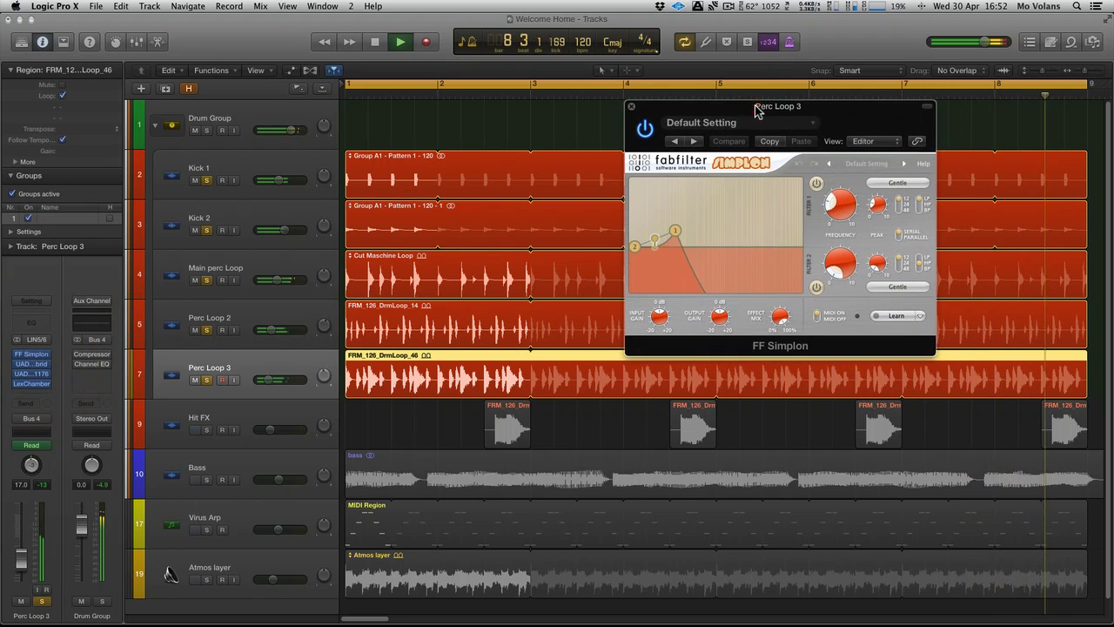
Show track automation and switch Perc Loop 3's Simplon filter automation off and back on to compare the sound
key("a")
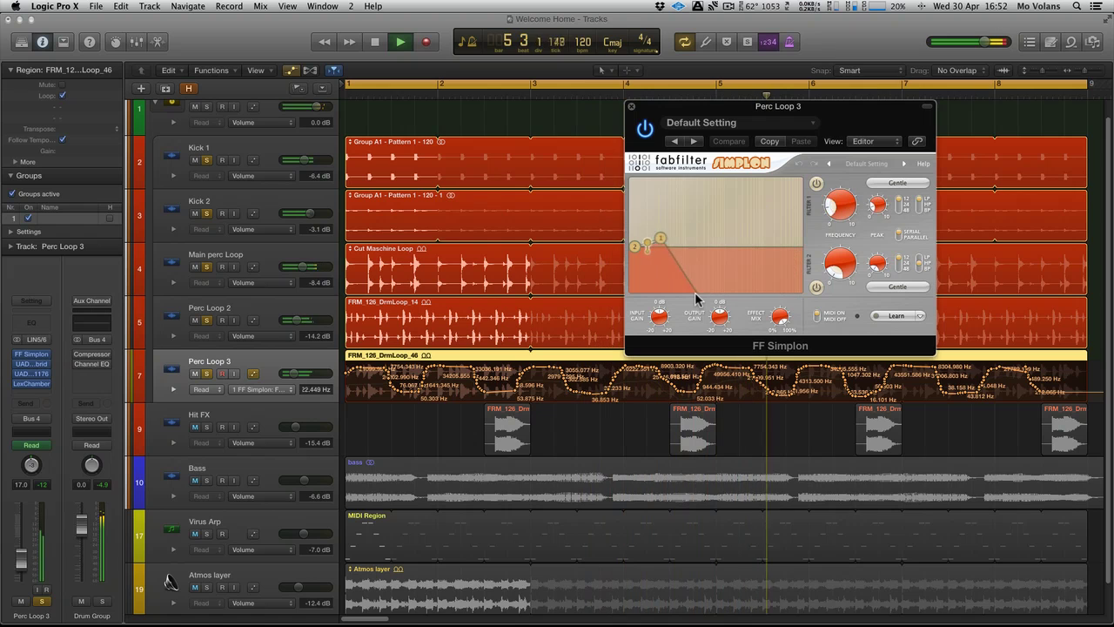
left_click(254, 373)
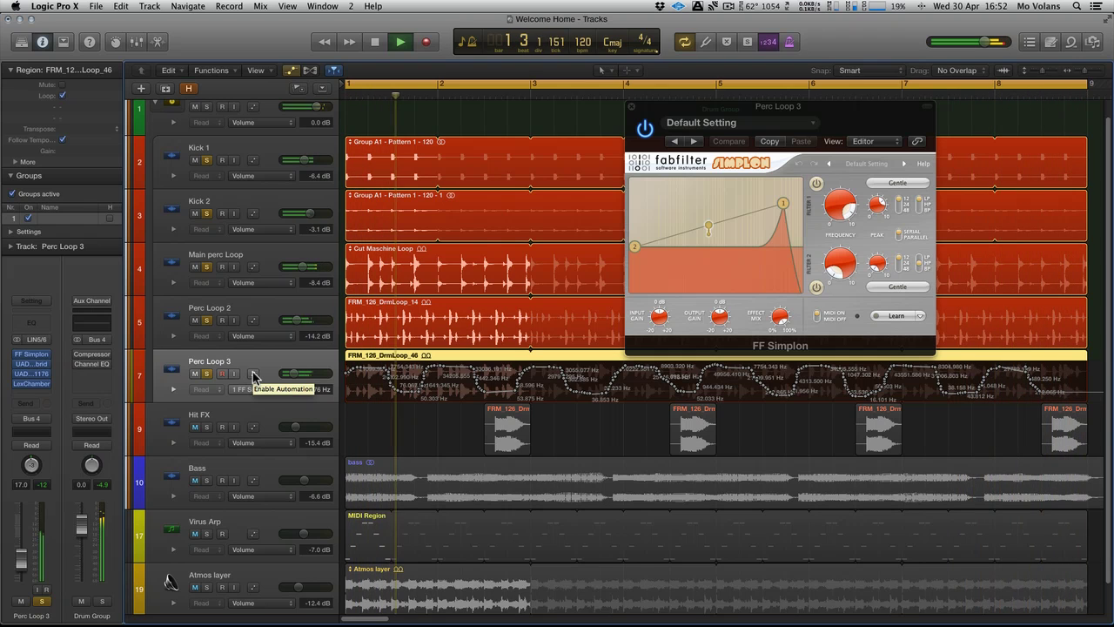
left_click(254, 373)
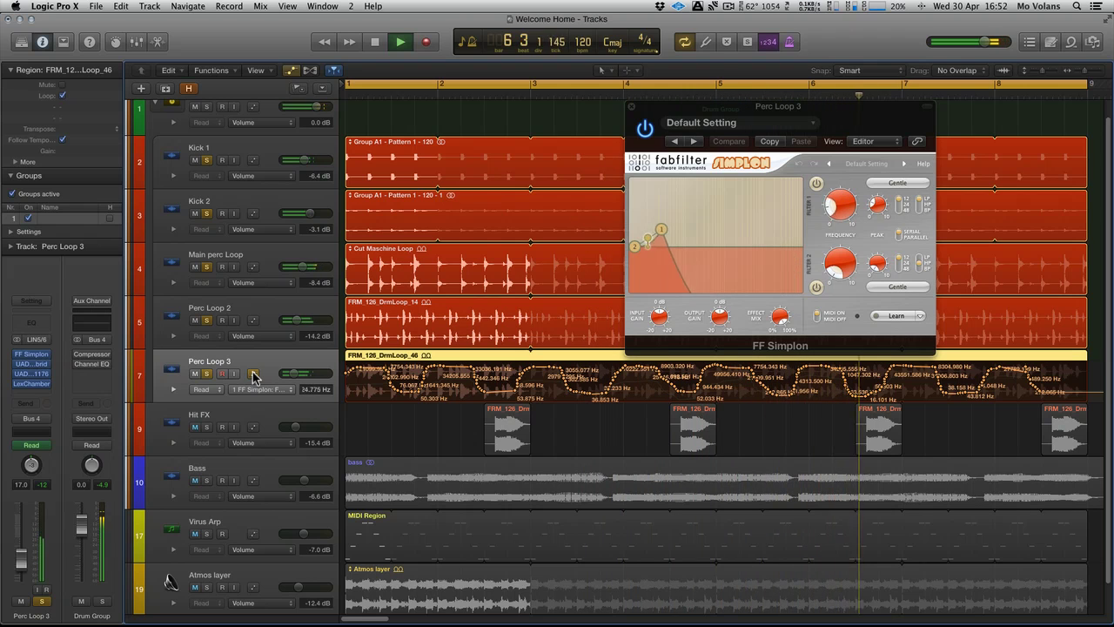
Open Perc Loop 3's UAD Cambridge, UA 1176AE and LexChamber plug-ins to examine their settings
left_click(36, 364)
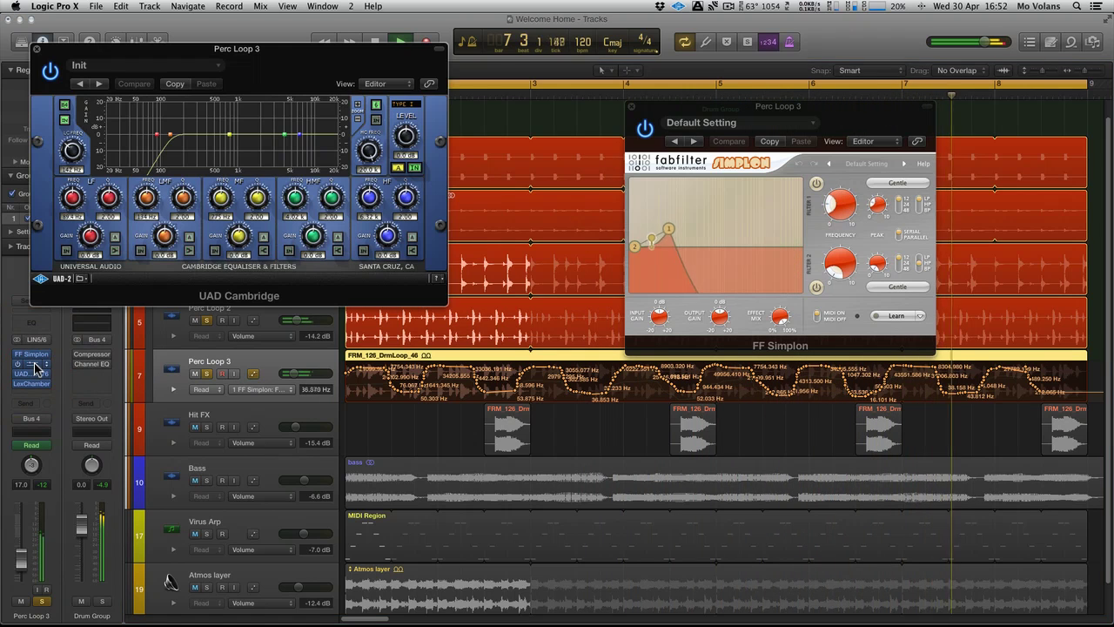
left_click(32, 376)
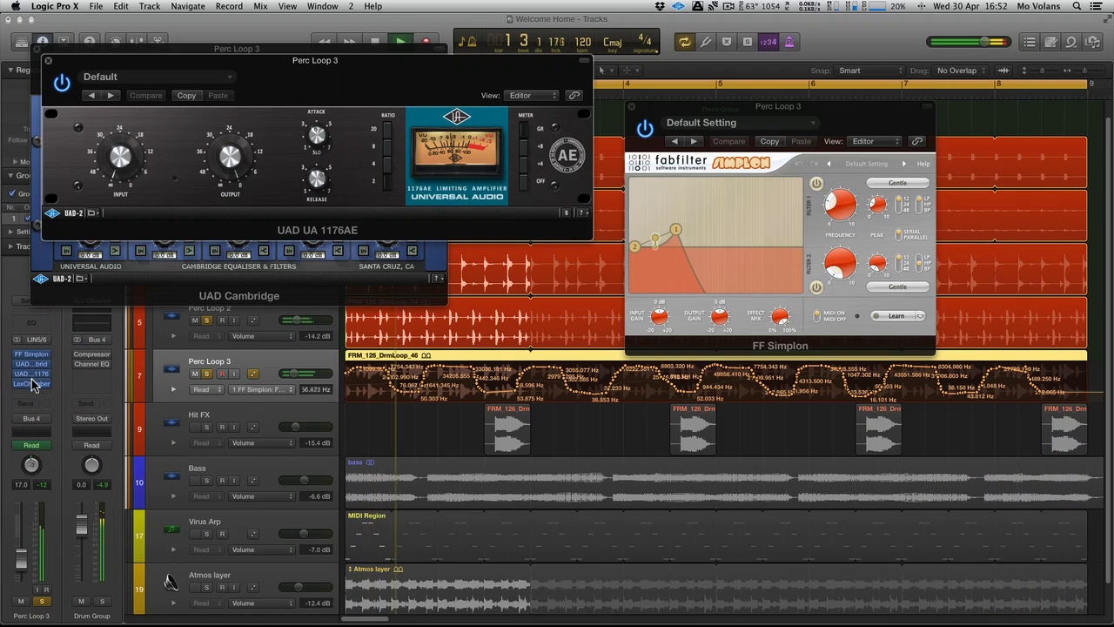
left_click(33, 383)
left_click(279, 217)
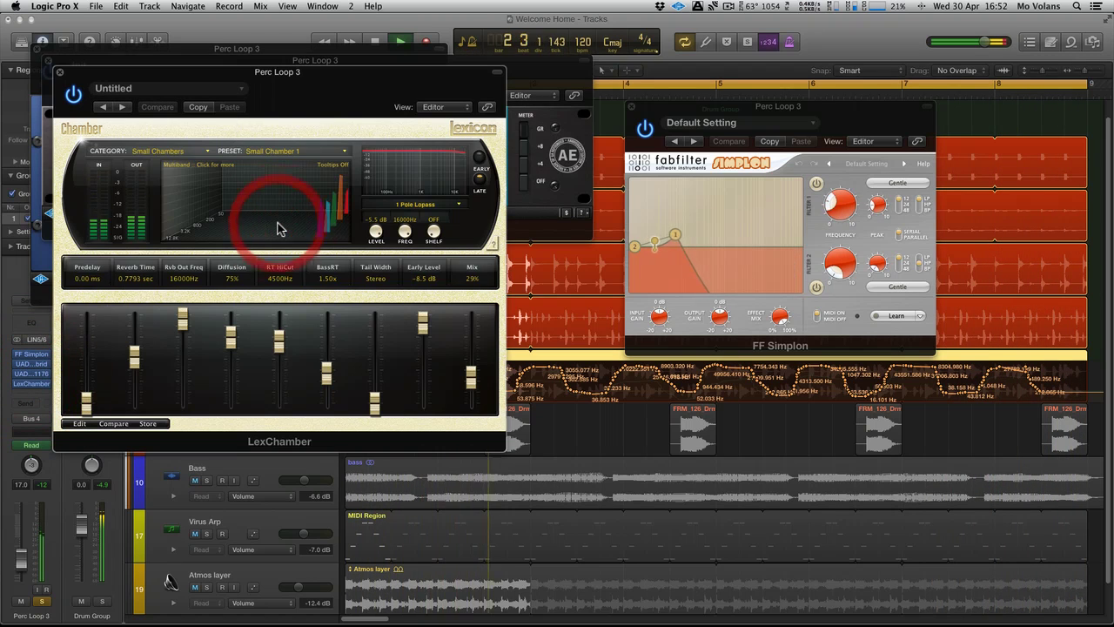
Close Perc Loop 3's LexChamber, UA 1176AE, Cambridge and Simplon plug-in windows
left_click(59, 73)
left_click(52, 56)
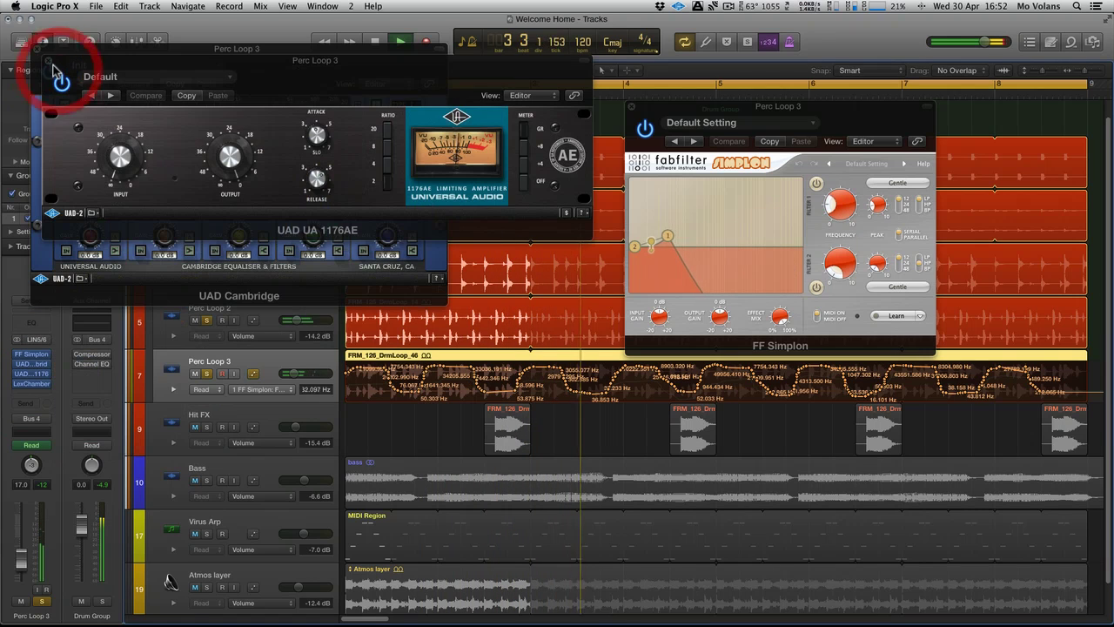
left_click(47, 44)
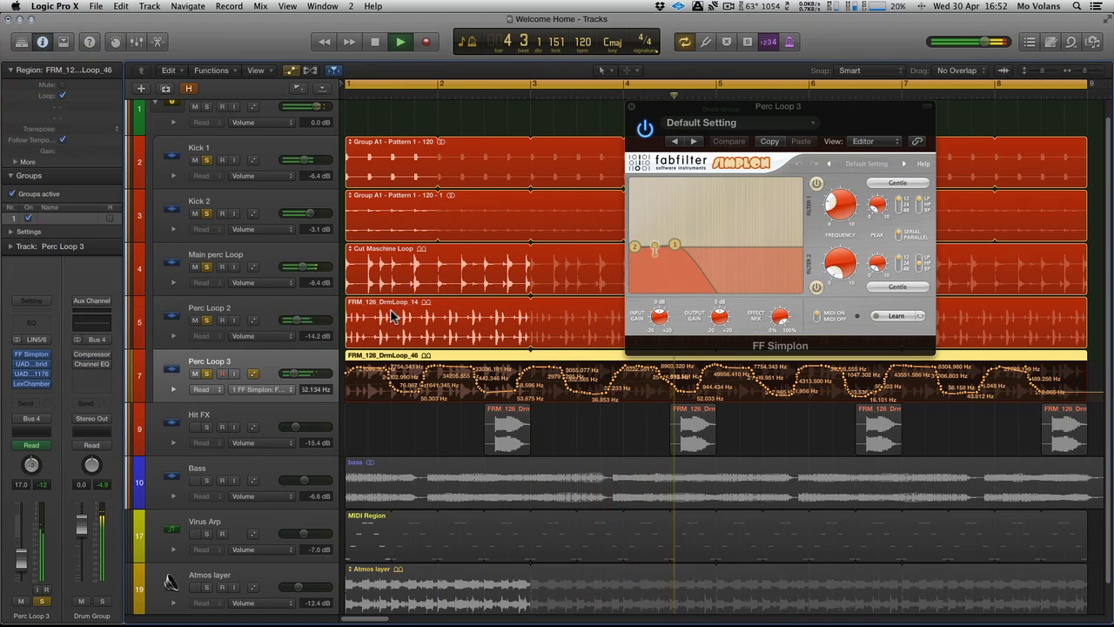
left_click(633, 106)
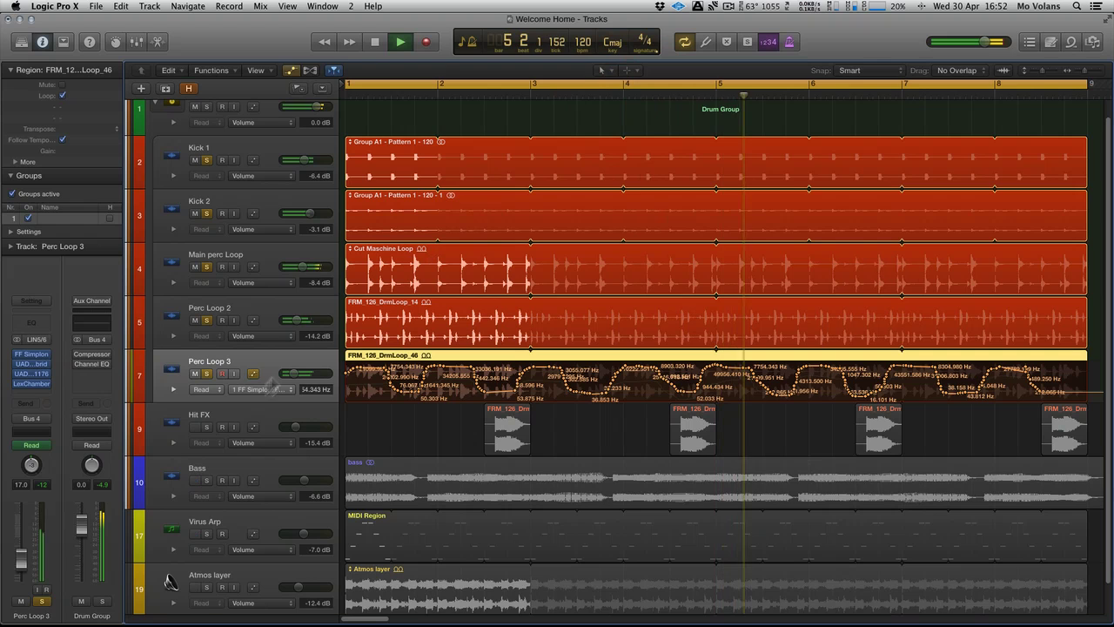
Add Hit FX to the soloed tracks and open its UAD API Vision Channel Strip clear of the track headers
left_click(207, 428)
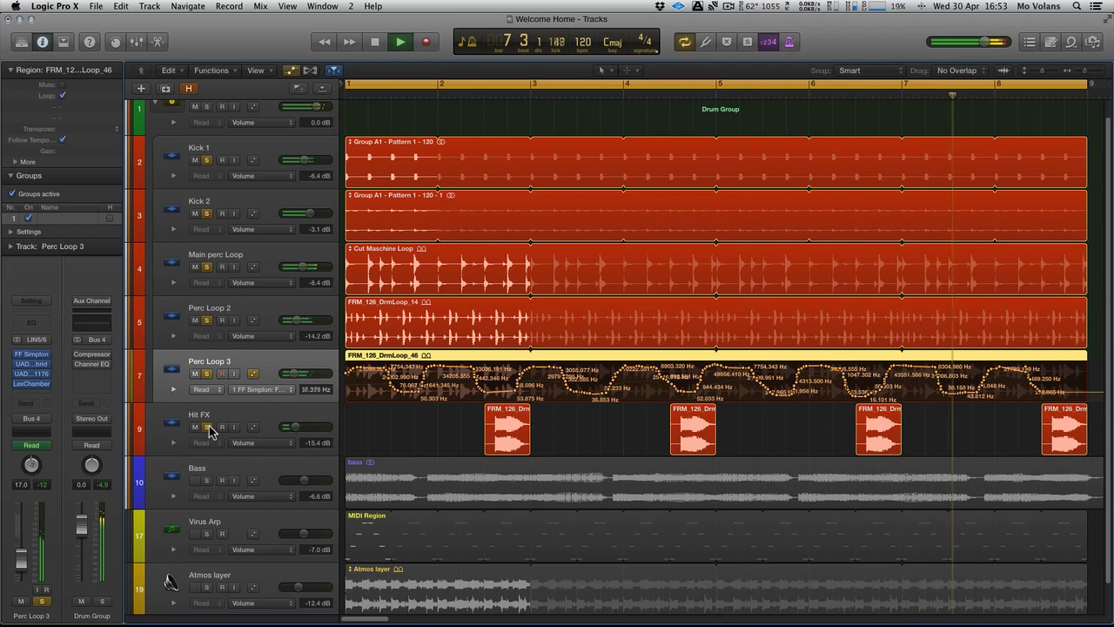
left_click(267, 416)
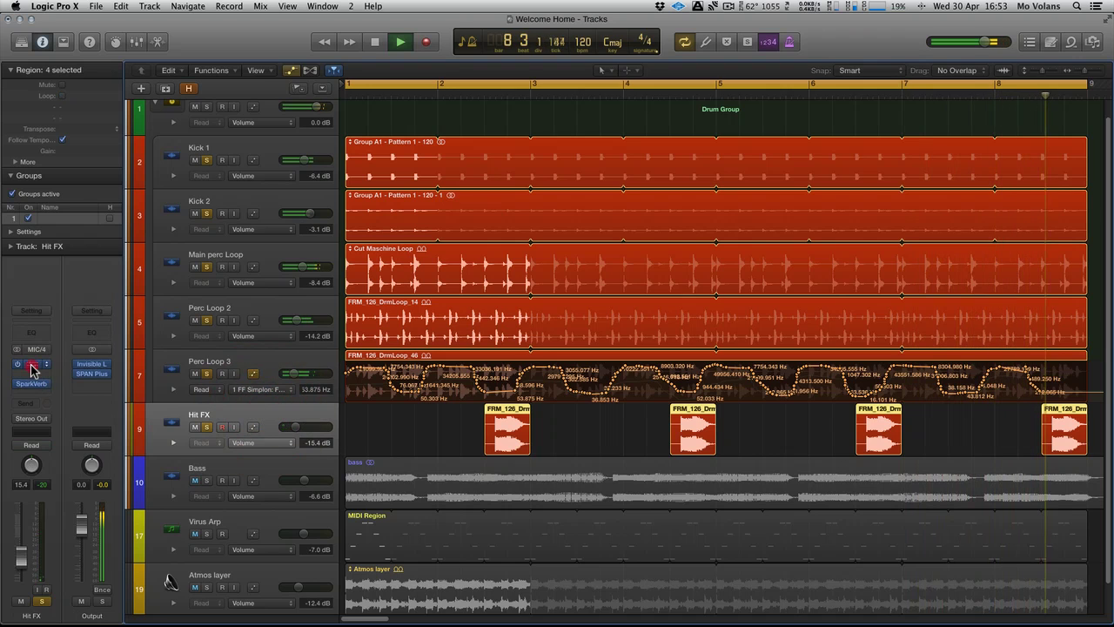
left_click(32, 366)
left_click_drag(214, 19, 597, 52)
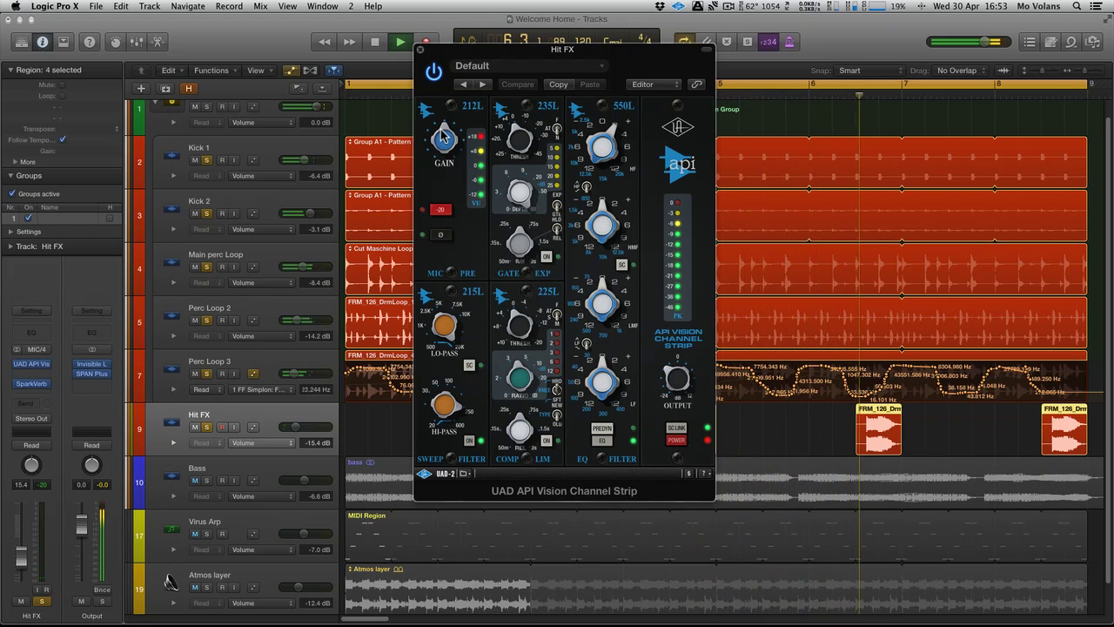
Solo only the Hit FX track, slightly adjust its channel strip's high-pass filter, and close the plug-in
left_click(208, 429, "alt")
left_click(207, 429)
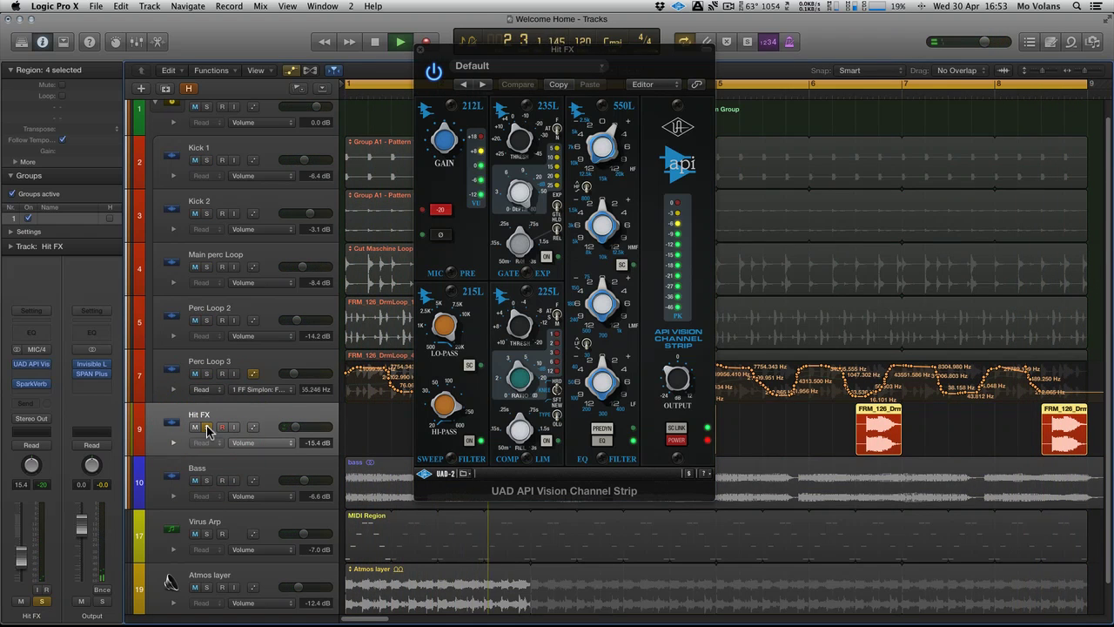
left_click_drag(452, 406, 448, 410)
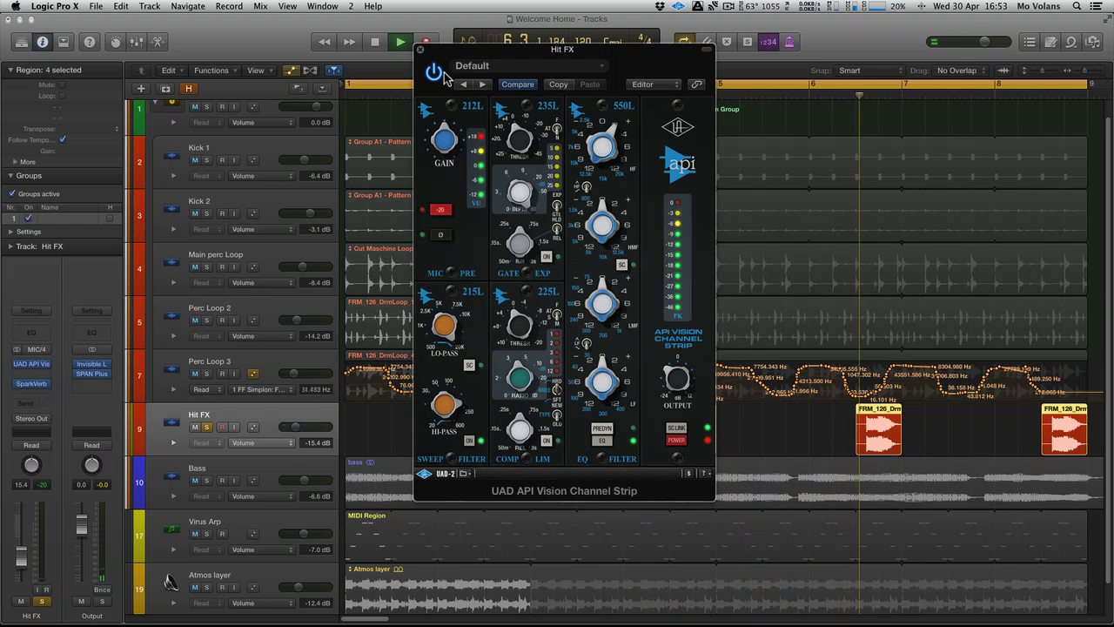
left_click(420, 50)
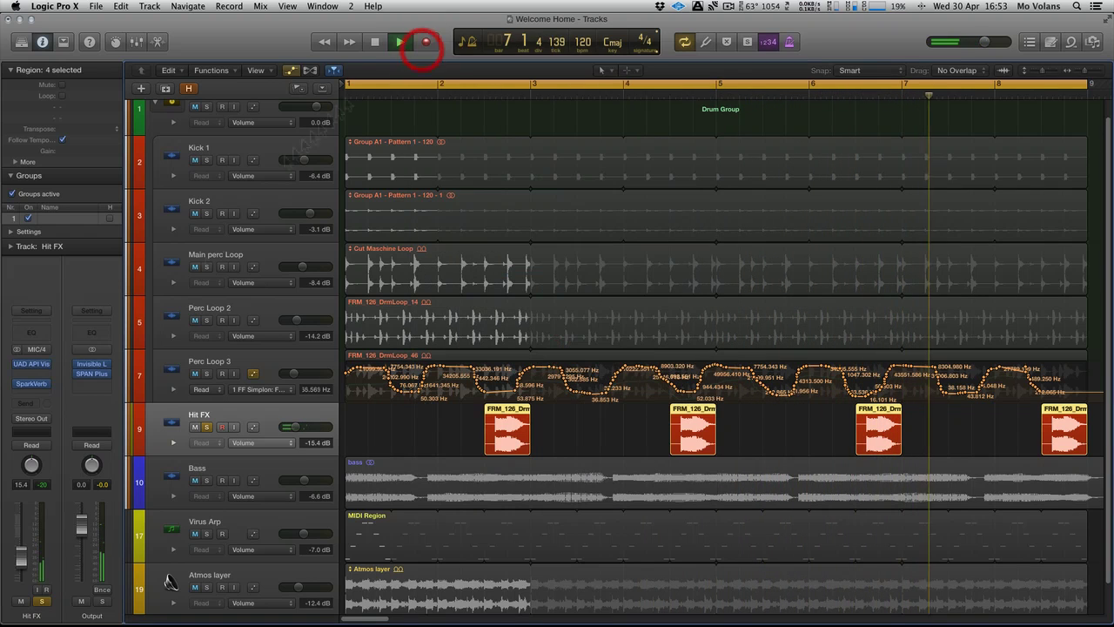
Open Hit FX's SparkVerb, toggle its bypass to compare the reverb, and move the plug-in window off the drum track regions
left_click(31, 383)
left_click_drag(252, 58, 572, 161)
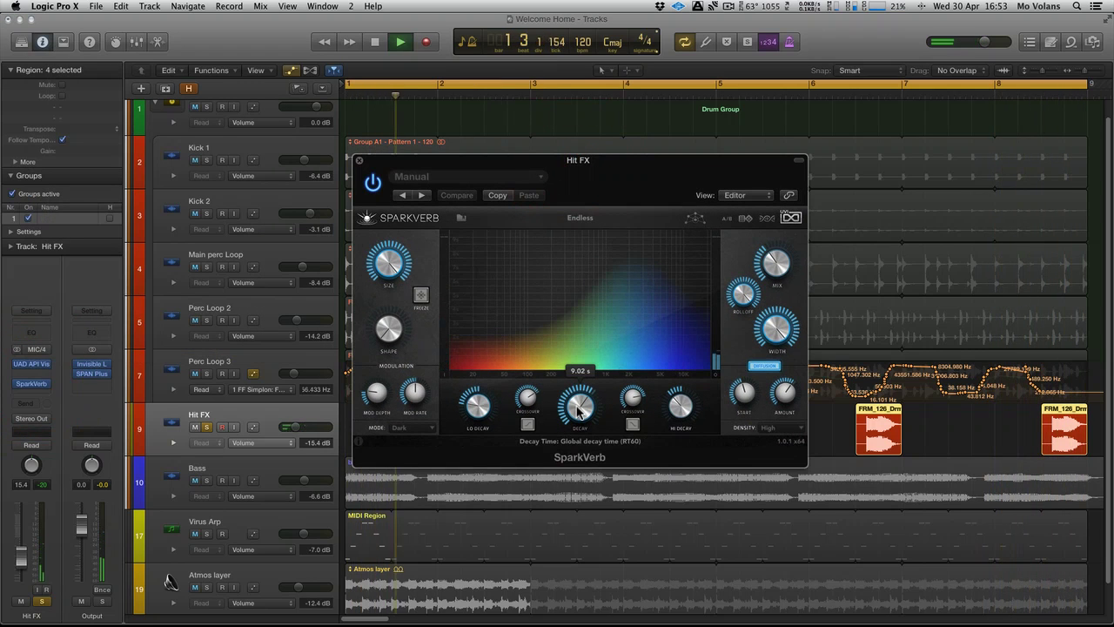
left_click(372, 184)
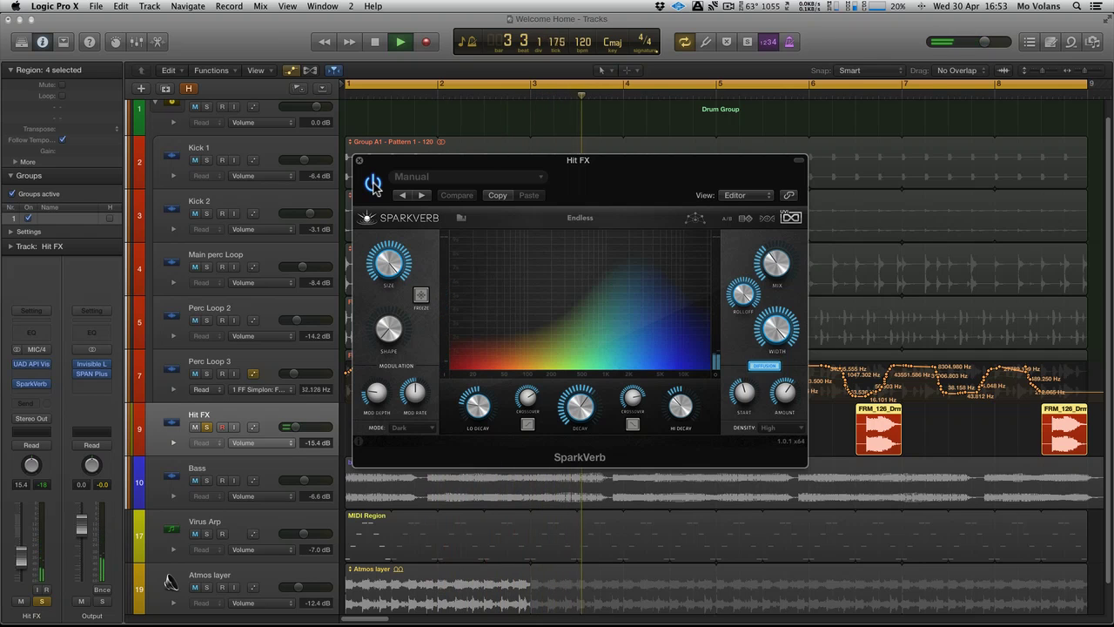
left_click_drag(423, 160, 701, 159)
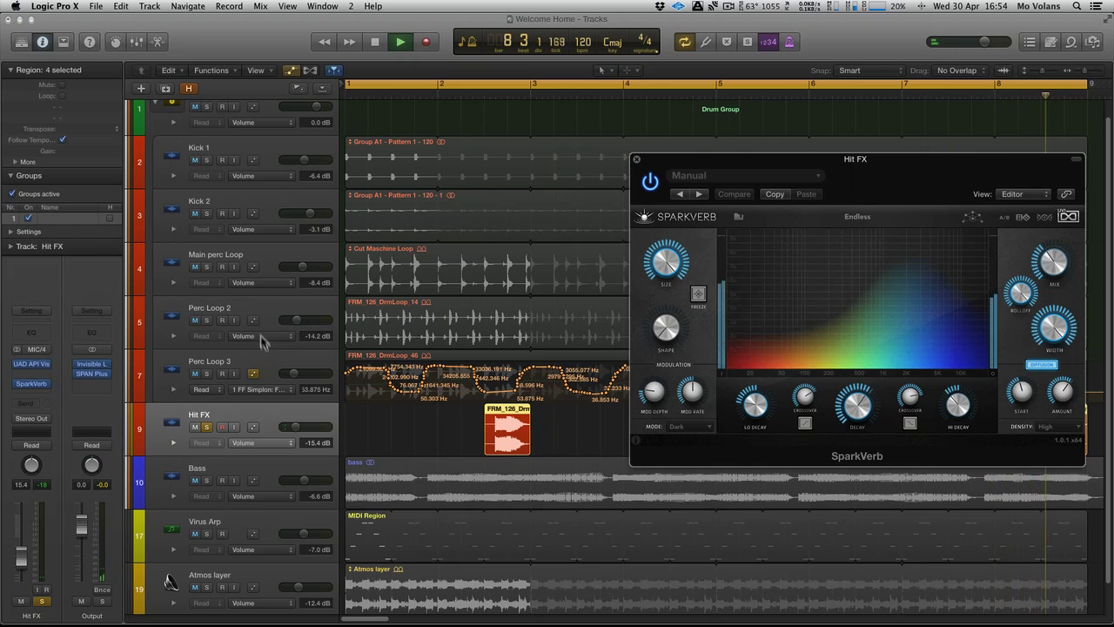
Switch the solo from Hit FX to Drum Group, and add Hit FX back to audition it with the drums
left_click(258, 305)
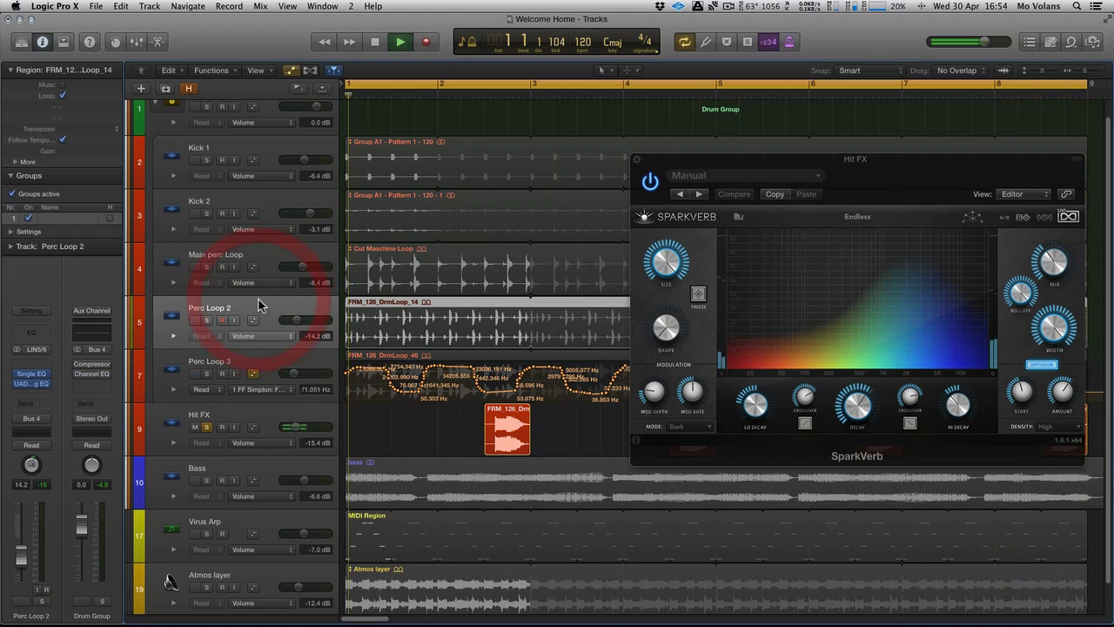
left_click(266, 357)
left_click(280, 411)
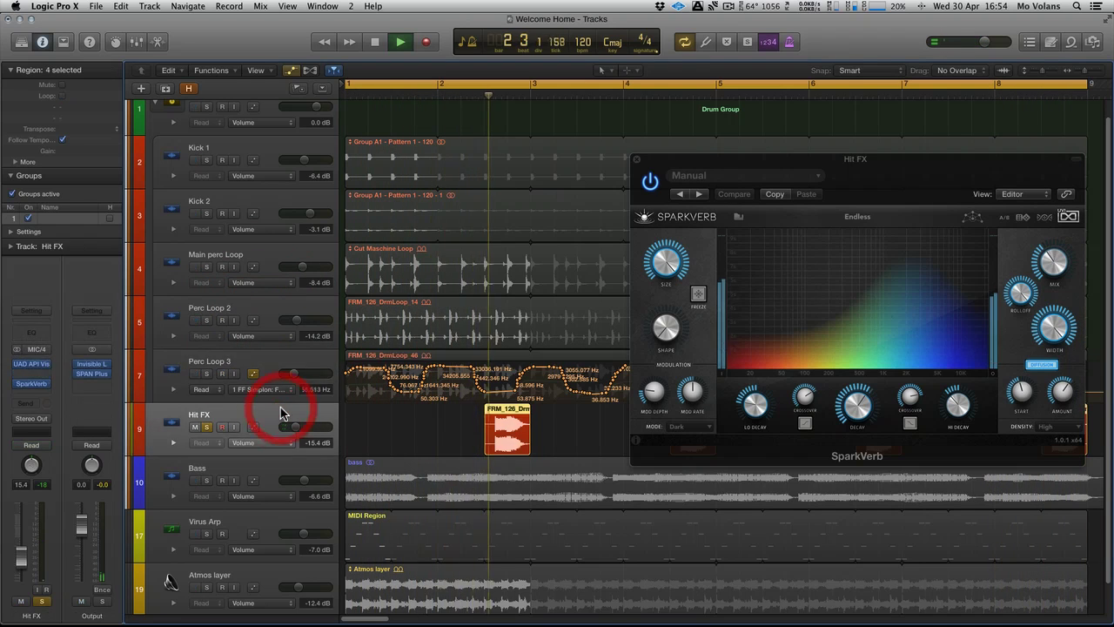
left_click(206, 427)
left_click(207, 107)
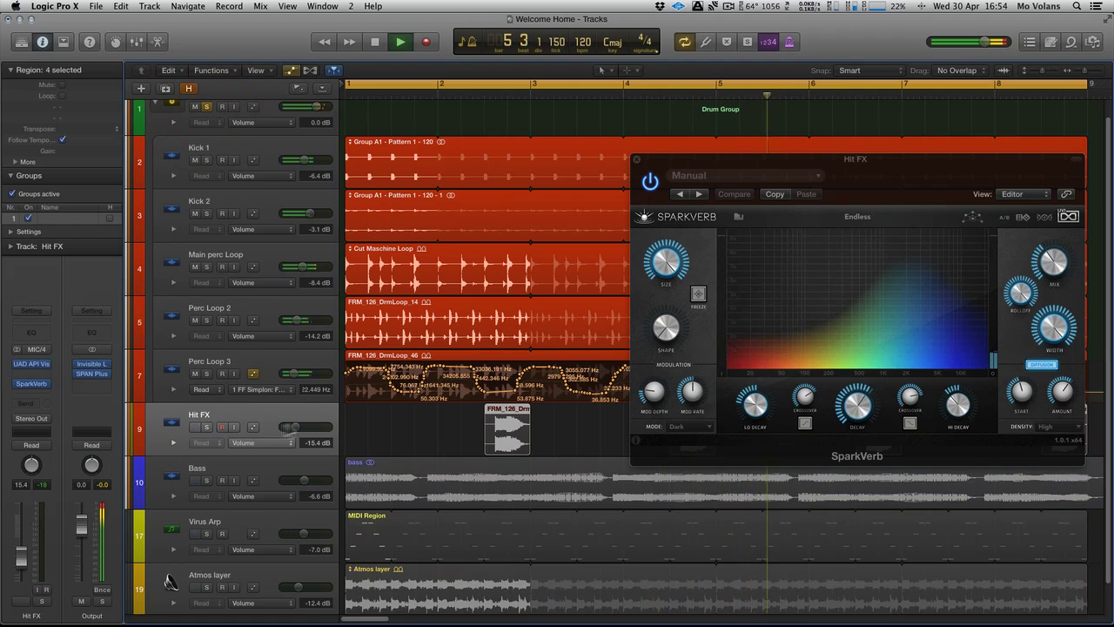
left_click(206, 426)
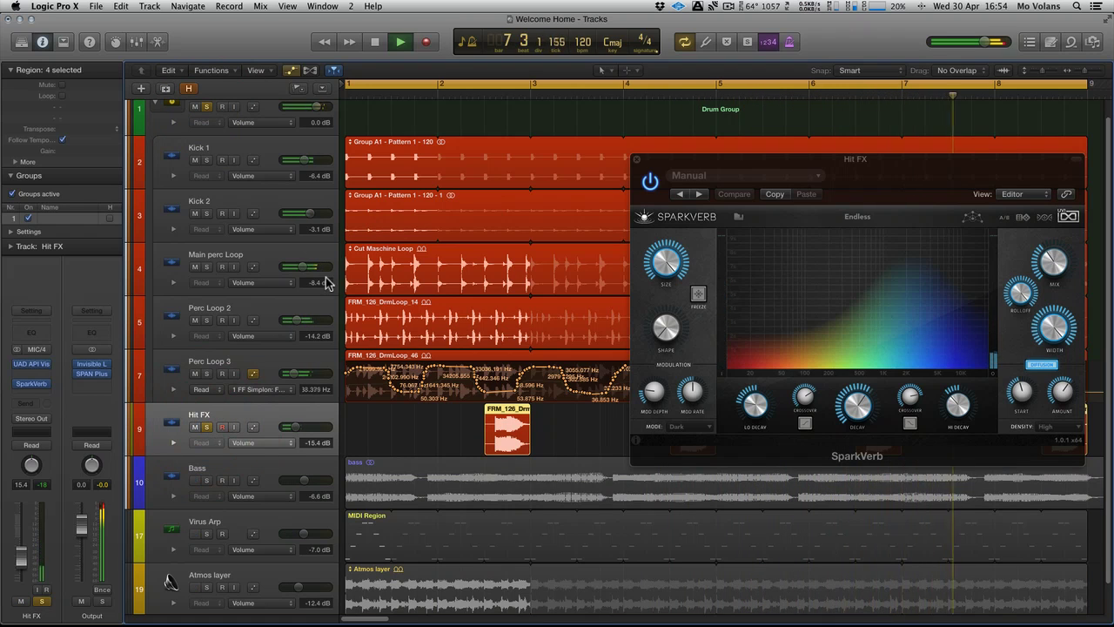
Unsolo Hit FX and Drum Group to hear the full mix, and select the Atmos layer track
scroll(262, 148, "up", 1)
left_click(248, 113)
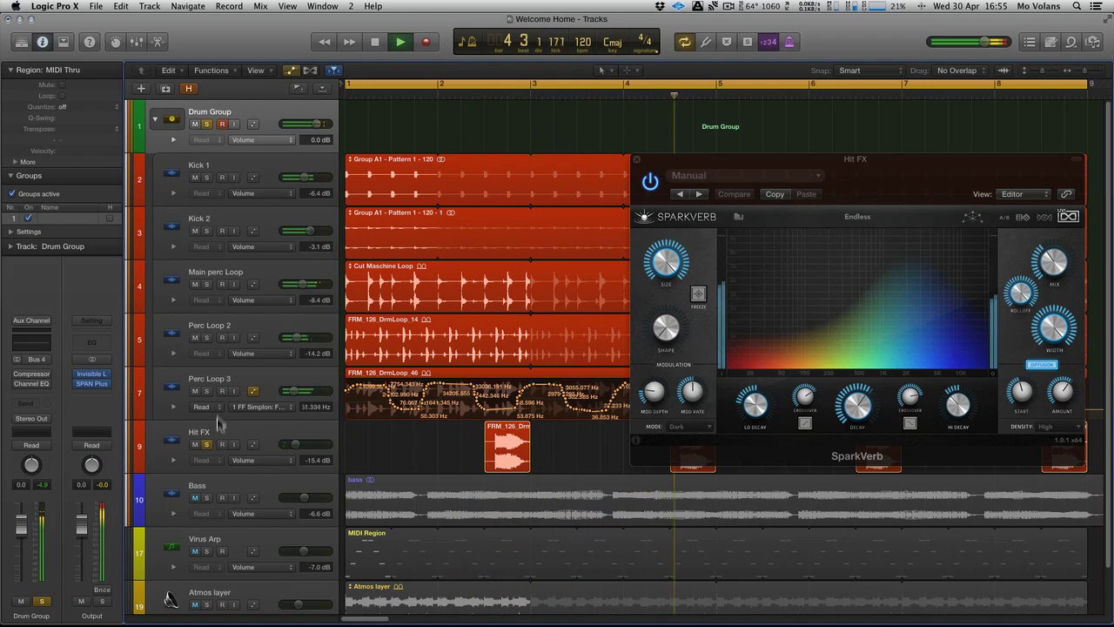
left_click(206, 444)
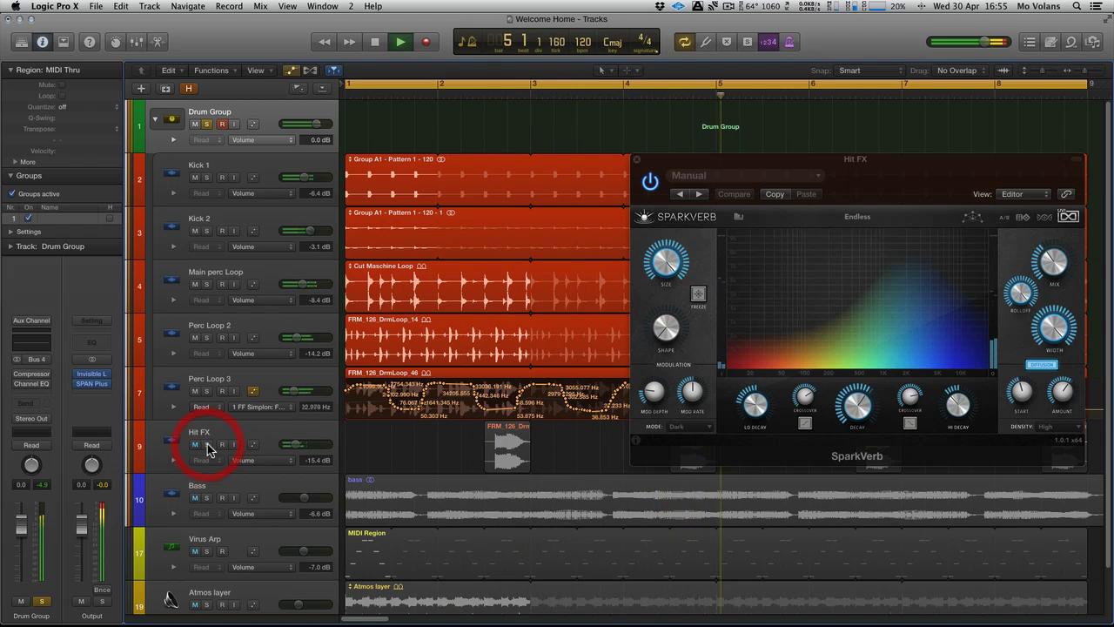
left_click(205, 124)
left_click_drag(676, 163, 408, 113)
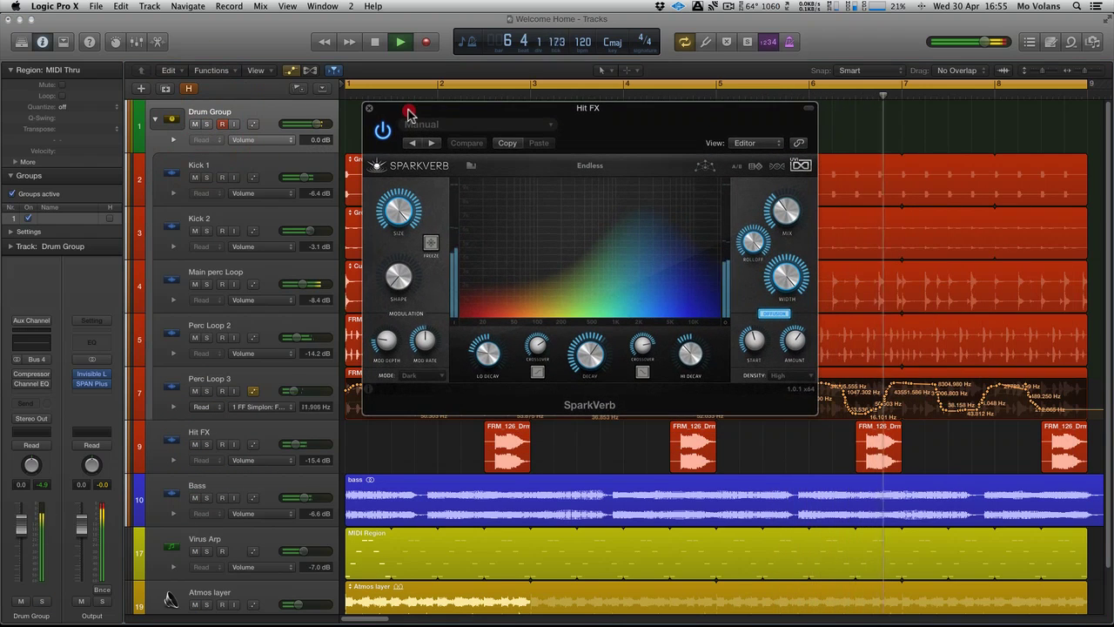
left_click(258, 589)
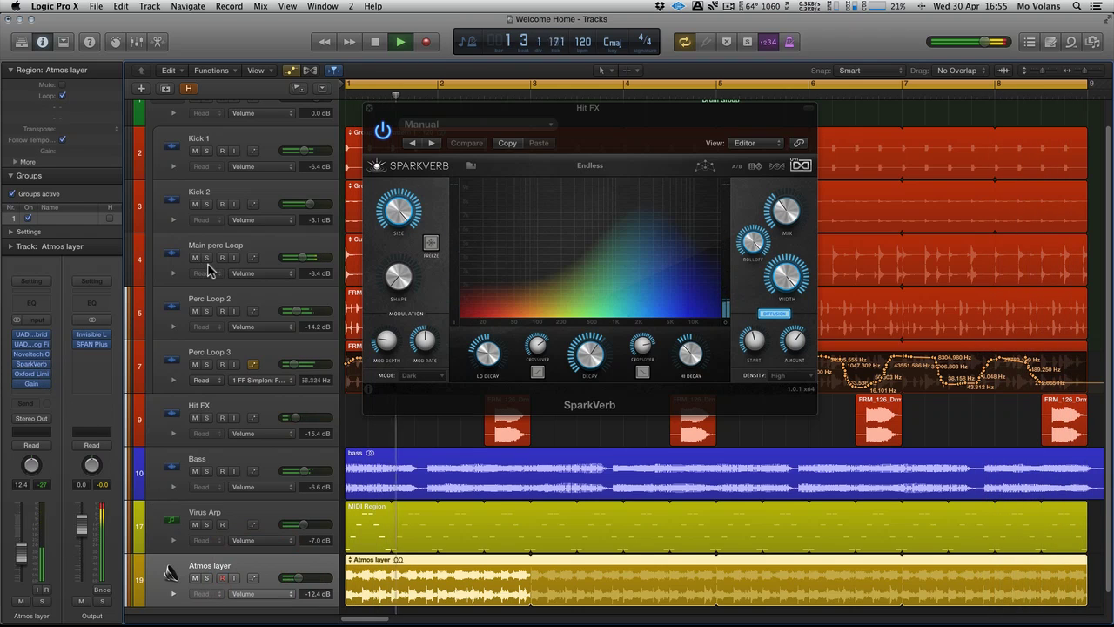
Stop playback, close SparkVerb, mute the Virus Arp track and resume playback
key("space")
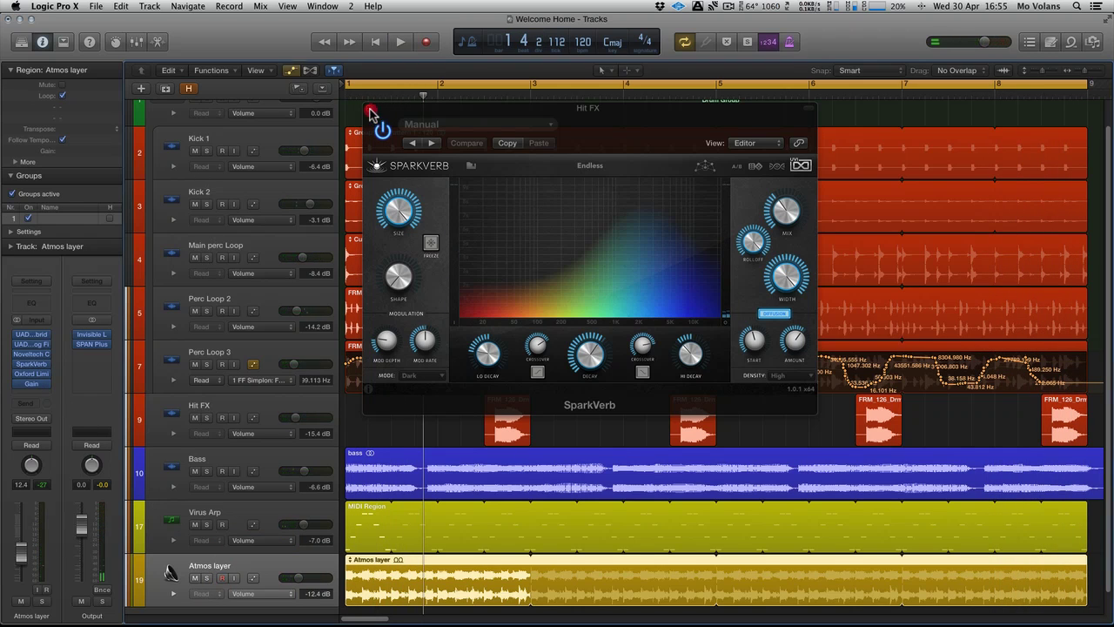
left_click(370, 112)
left_click(195, 524)
key("space")
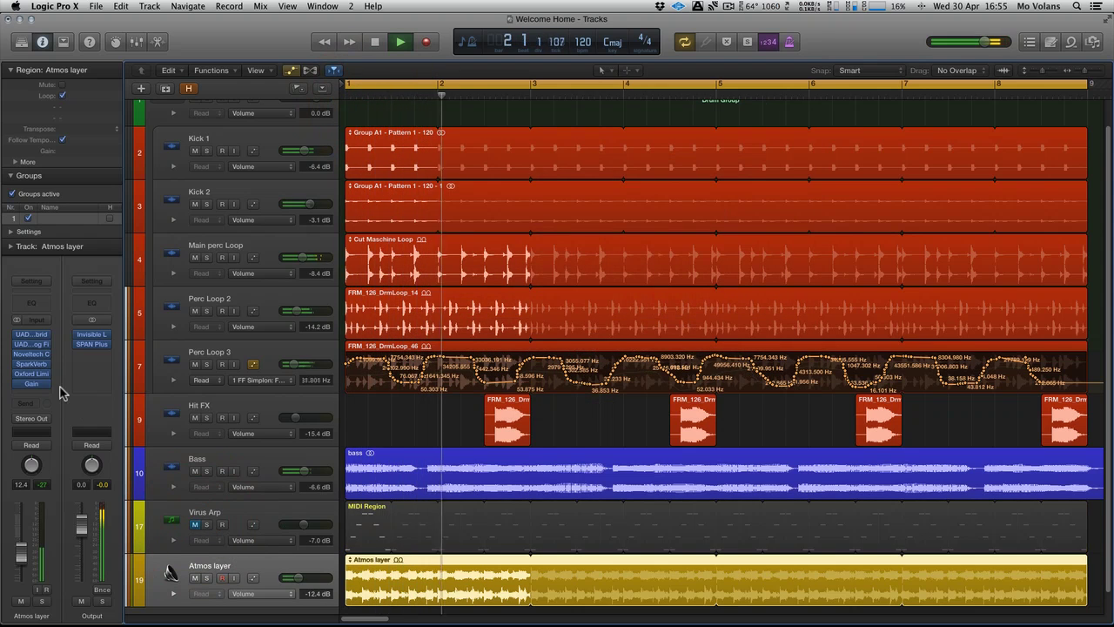
Open the Atmos layer's UAD Moog Filter and sweep its cutoff down and back up during playback
left_click(32, 343)
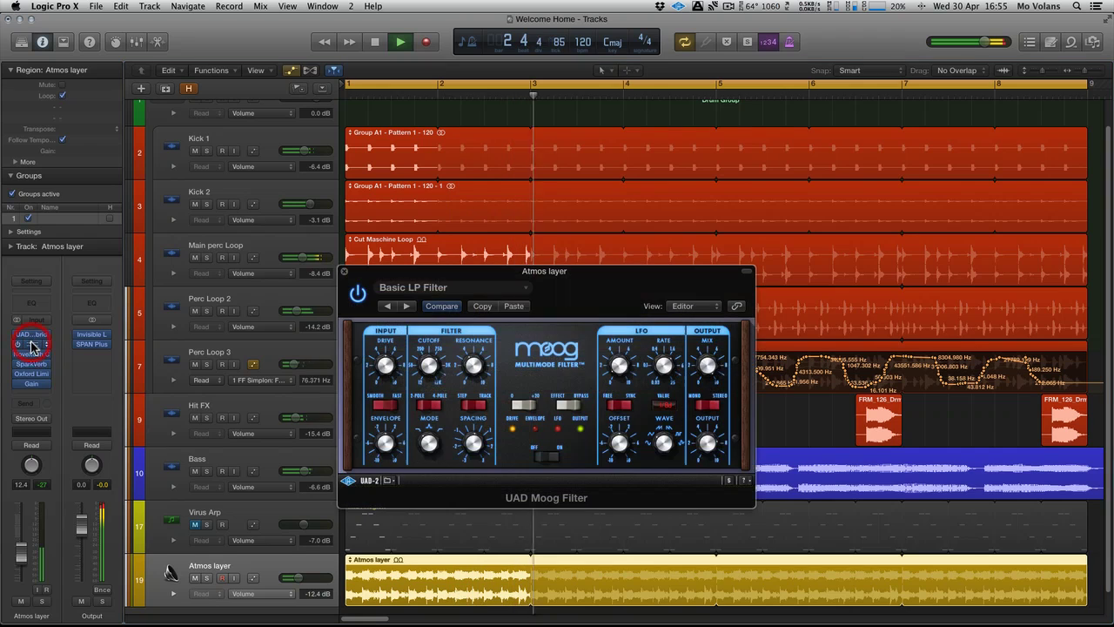
left_click(435, 309)
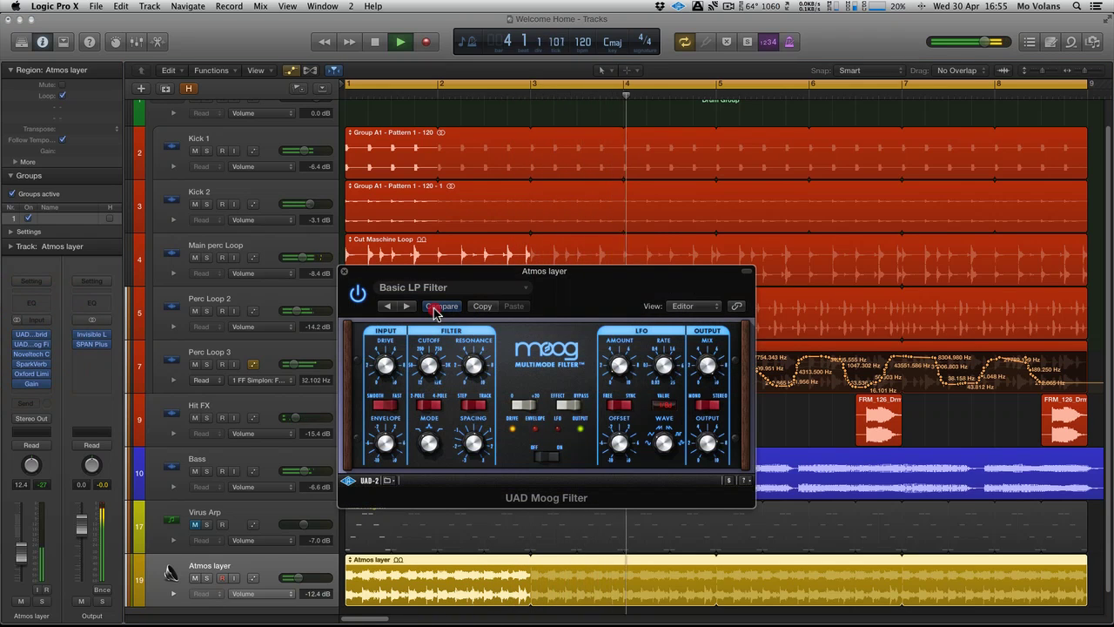
left_click_drag(434, 309, 439, 414)
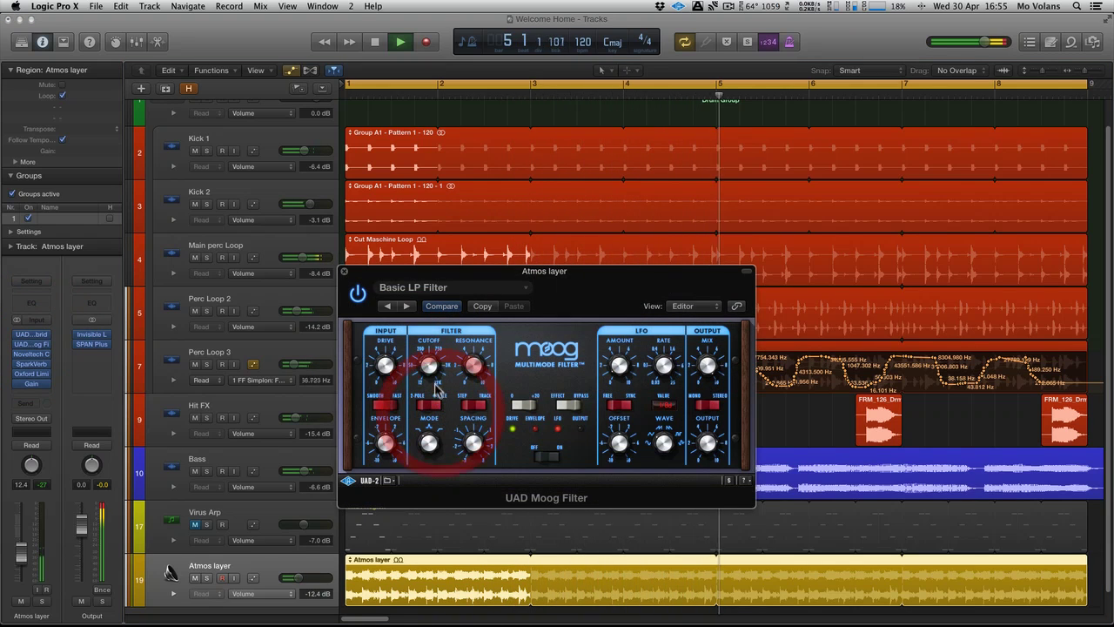
left_click_drag(431, 367, 442, 296)
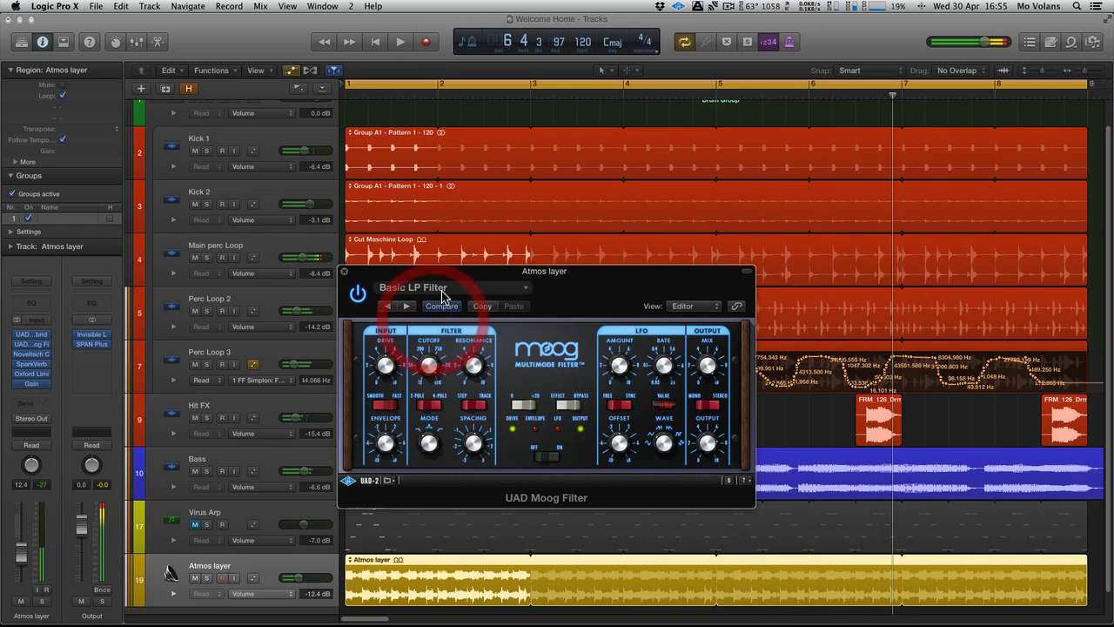